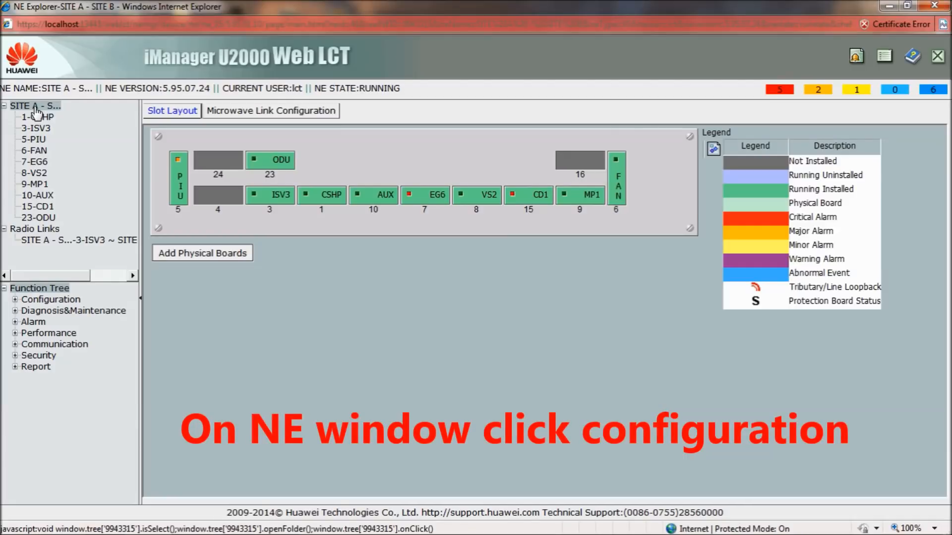
# Step: Open the Ethernet Interface settings under Configuration > Interface Management and dismiss the operation result
pyautogui.click(16, 301)
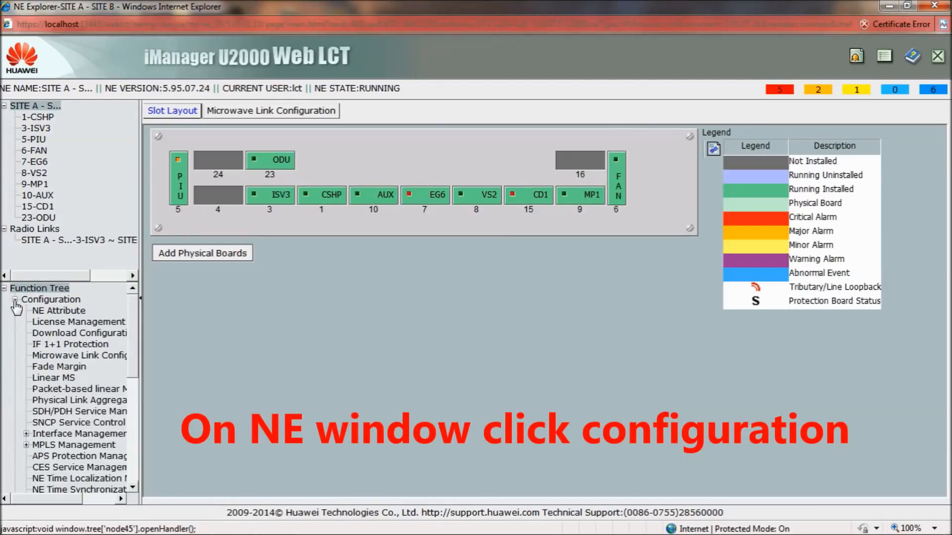
pyautogui.click(34, 433)
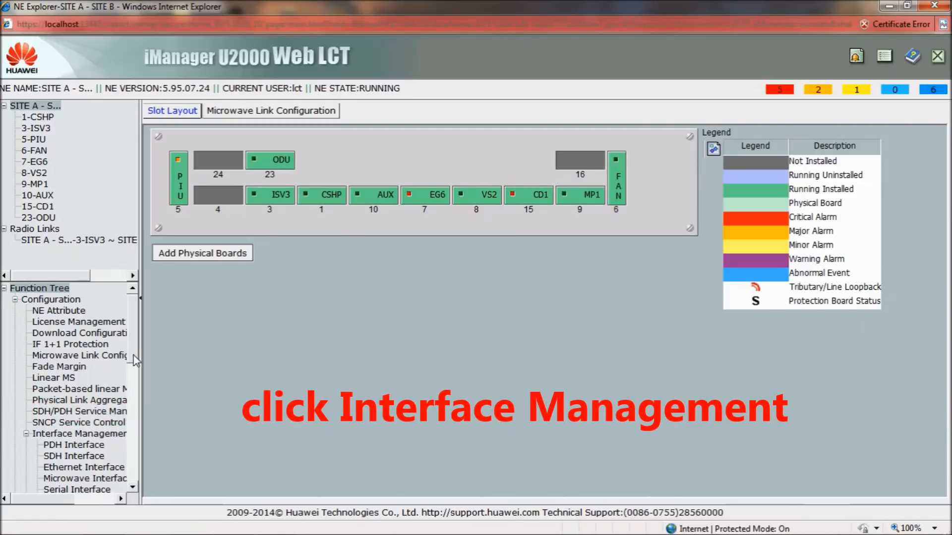
pyautogui.scroll(-4, 130, 376)
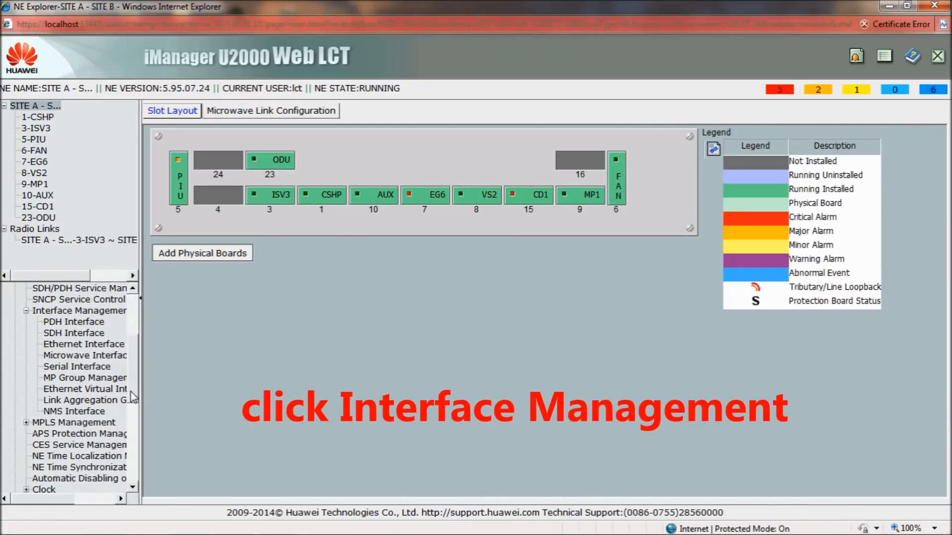
pyautogui.click(92, 346)
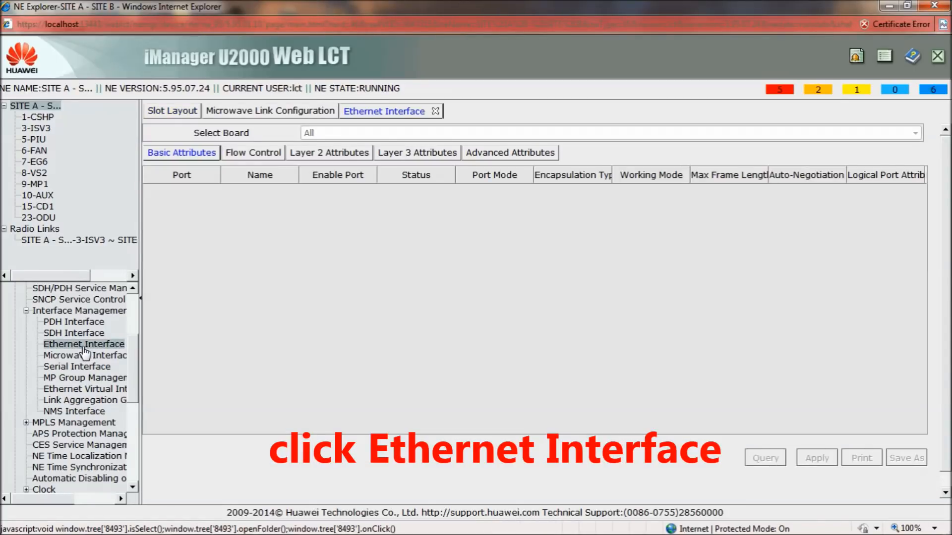
pyautogui.click(620, 323)
pyautogui.click(620, 323)
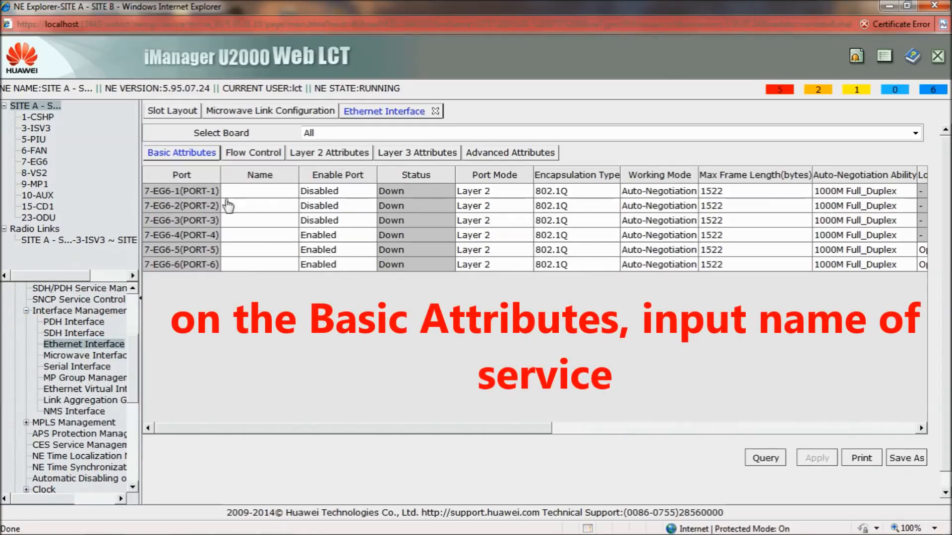
# Step: Name port 7-EG6-1 "Internet" and set its Enable Port attribute to Enabled
pyautogui.click(273, 191)
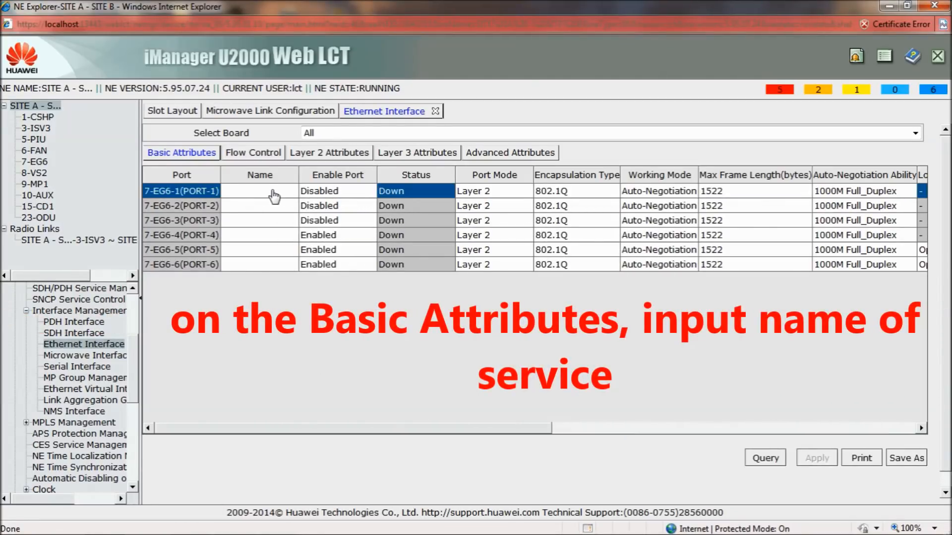
pyautogui.click(273, 193)
pyautogui.write('Internet')
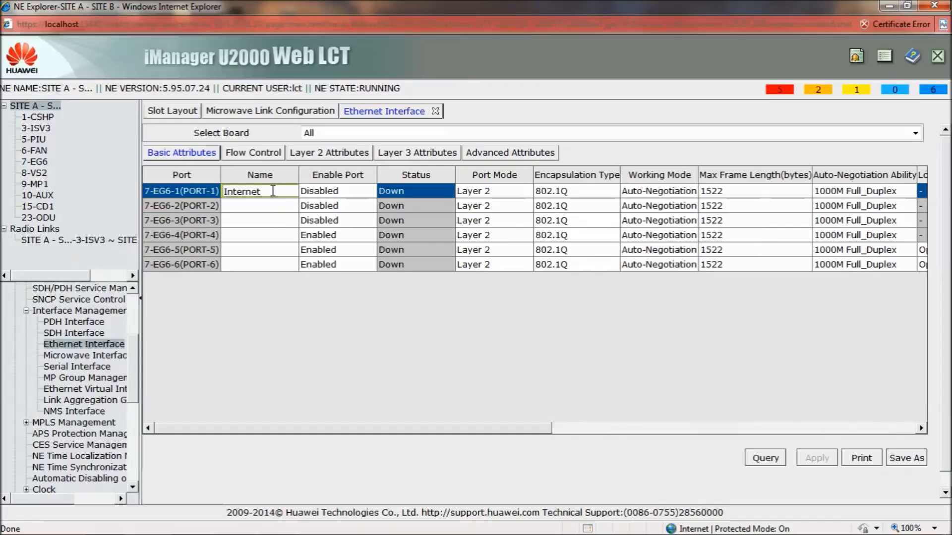
pyautogui.click(308, 291)
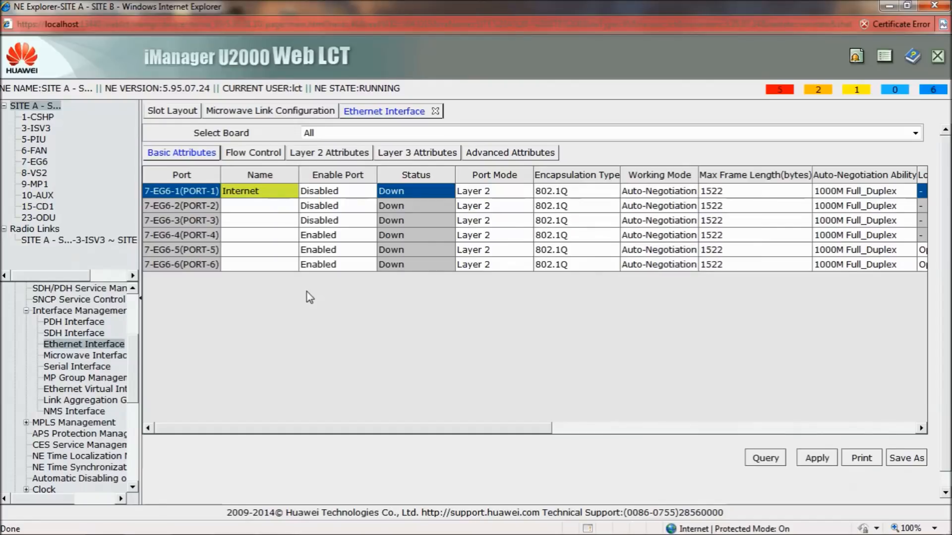
pyautogui.click(370, 192)
pyautogui.click(370, 192)
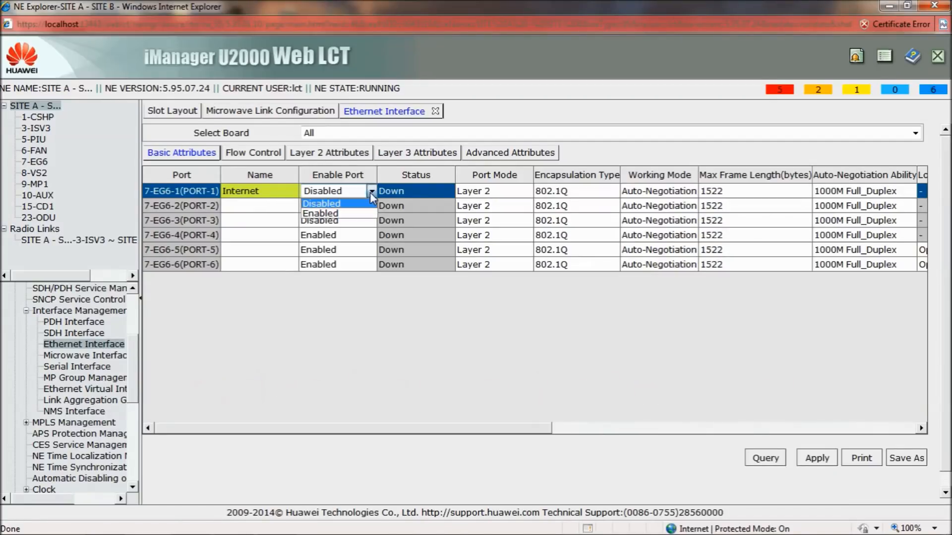
pyautogui.click(350, 213)
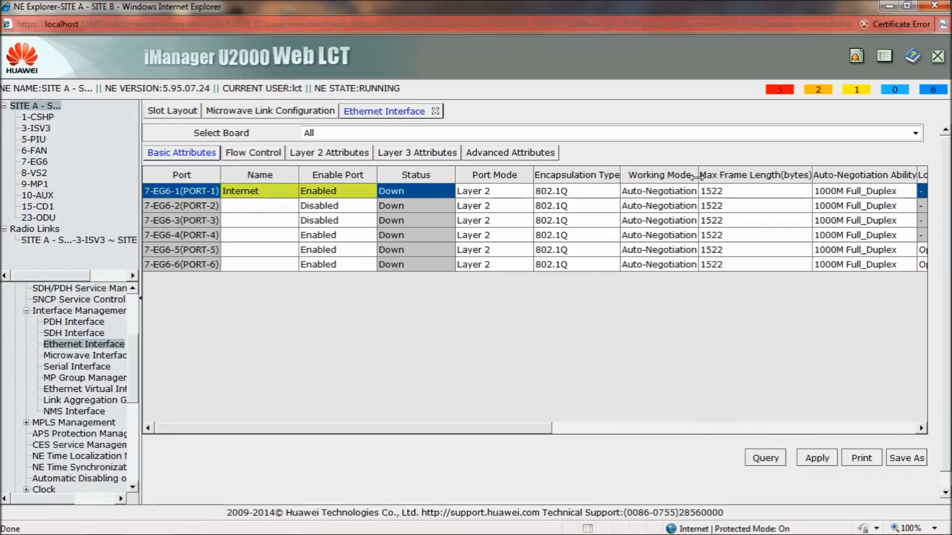
# Step: Set the working mode of port 7-EG6-1 to 100M Full_Duplex and apply the basic attribute changes
pyautogui.moveTo(696, 176); pyautogui.dragTo(719, 175)
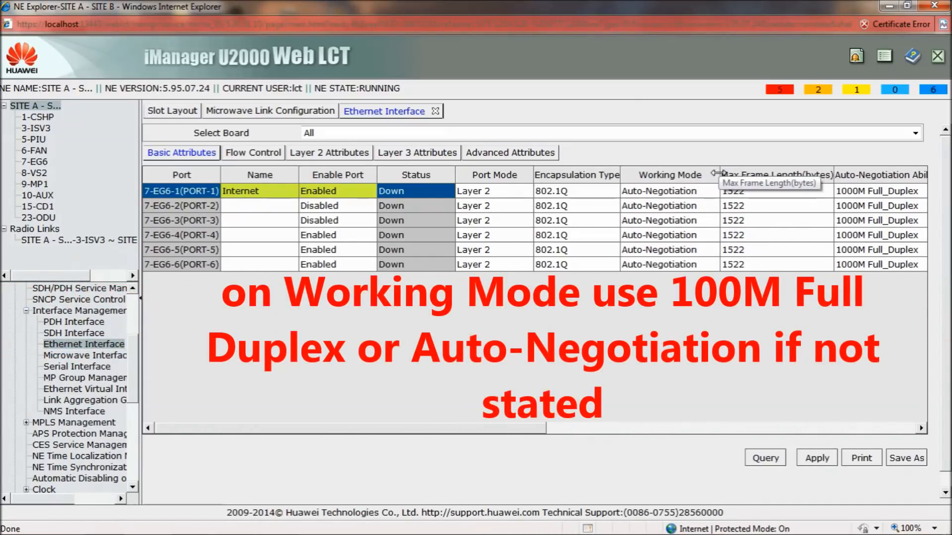
pyautogui.click(693, 193)
pyautogui.click(713, 193)
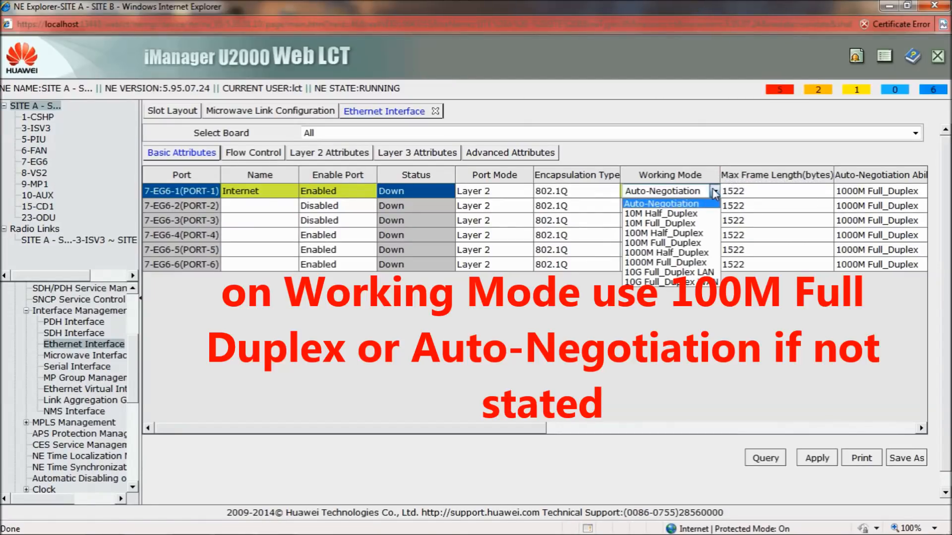
pyautogui.click(663, 244)
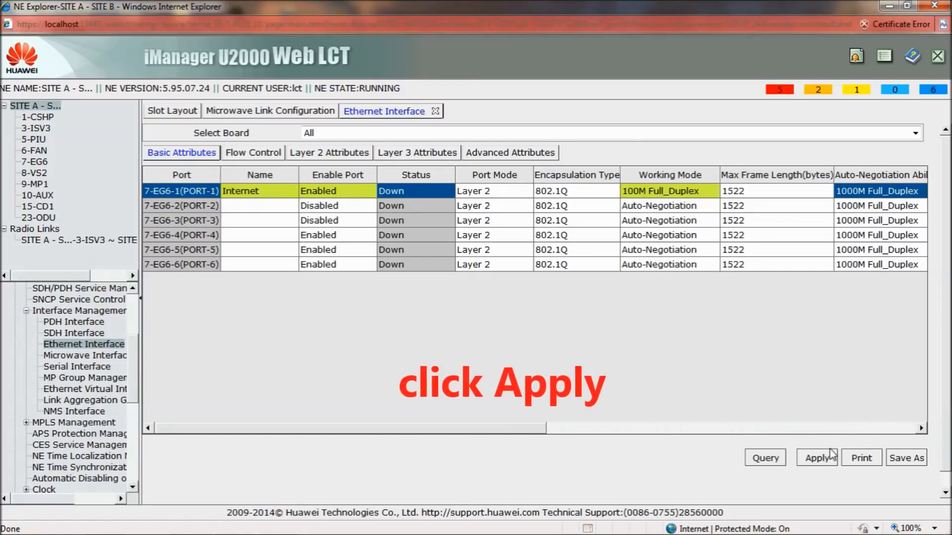
pyautogui.click(820, 461)
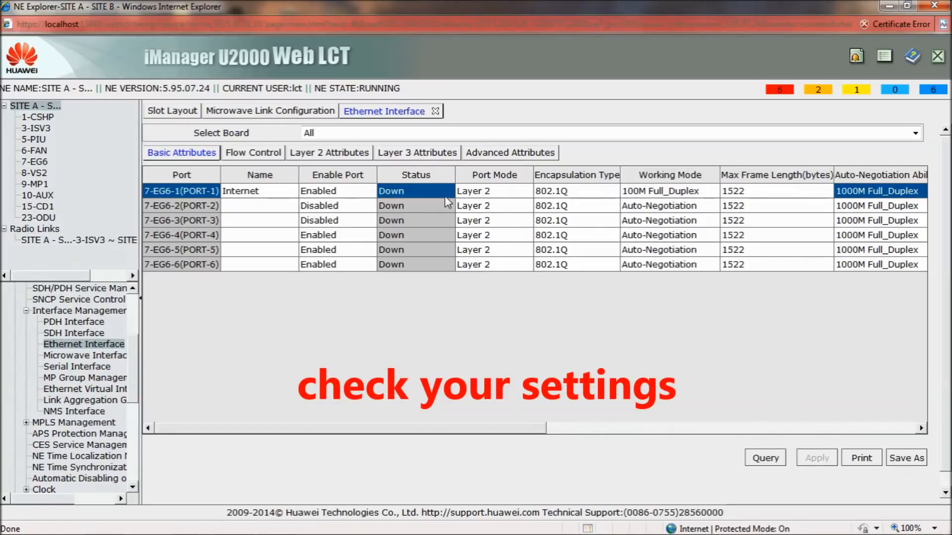
# Step: In the Layer 2 attributes, set the tag of port 7-EG6-1 to Access
pyautogui.click(254, 158)
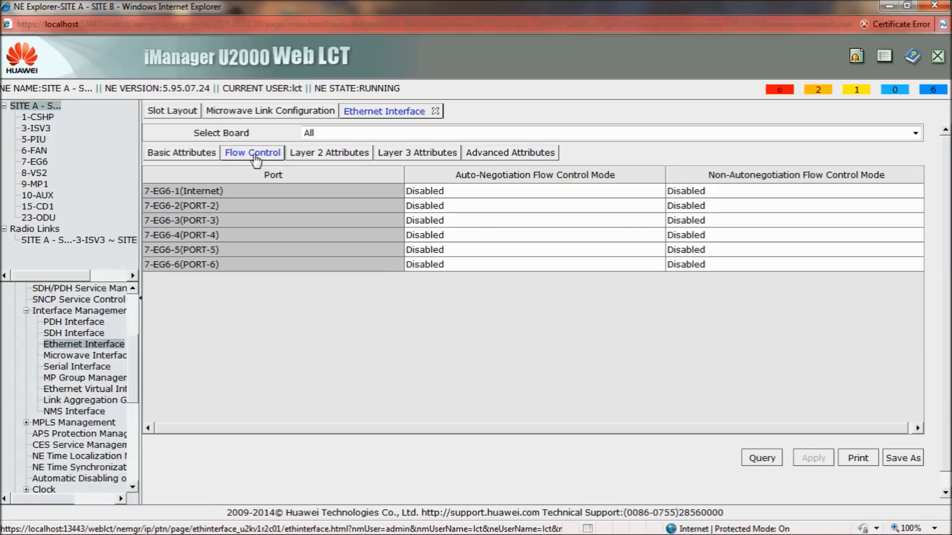
pyautogui.click(319, 154)
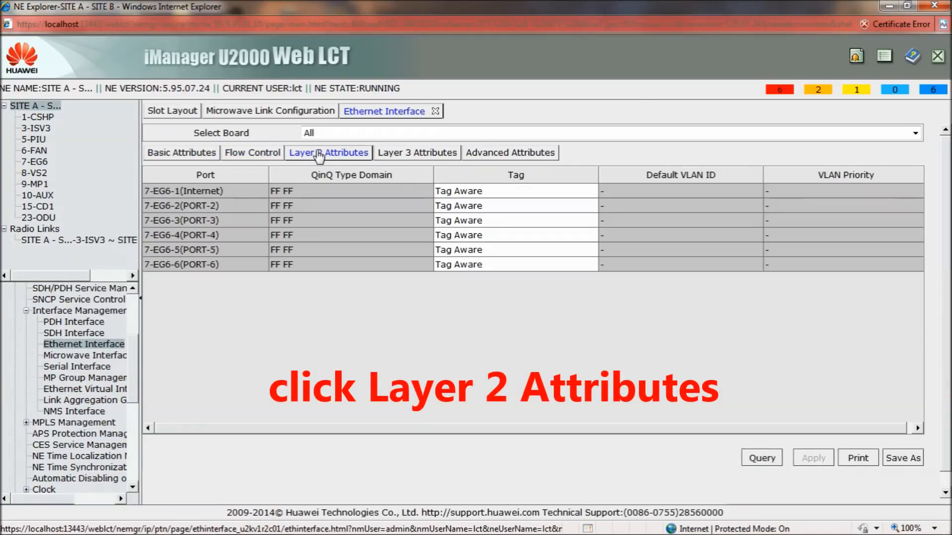
pyautogui.click(532, 192)
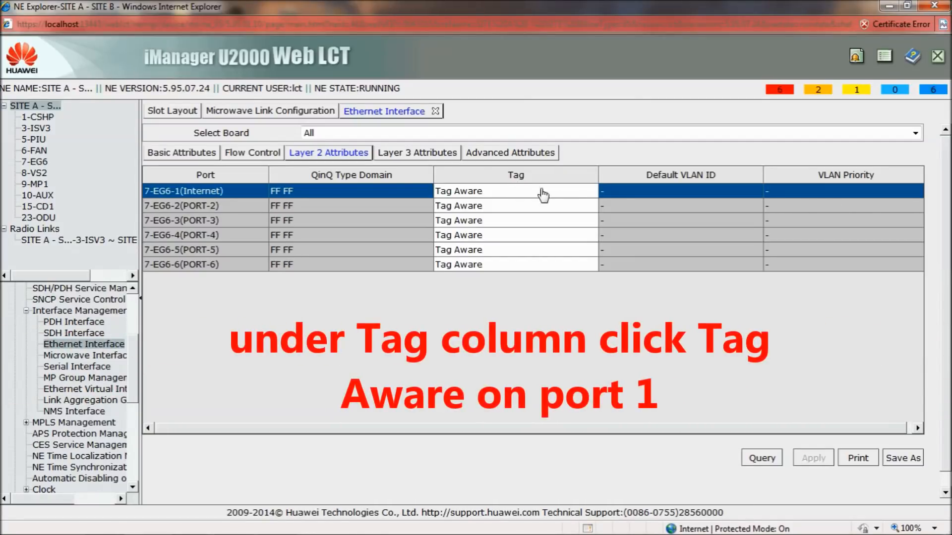
pyautogui.click(589, 192)
pyautogui.click(593, 192)
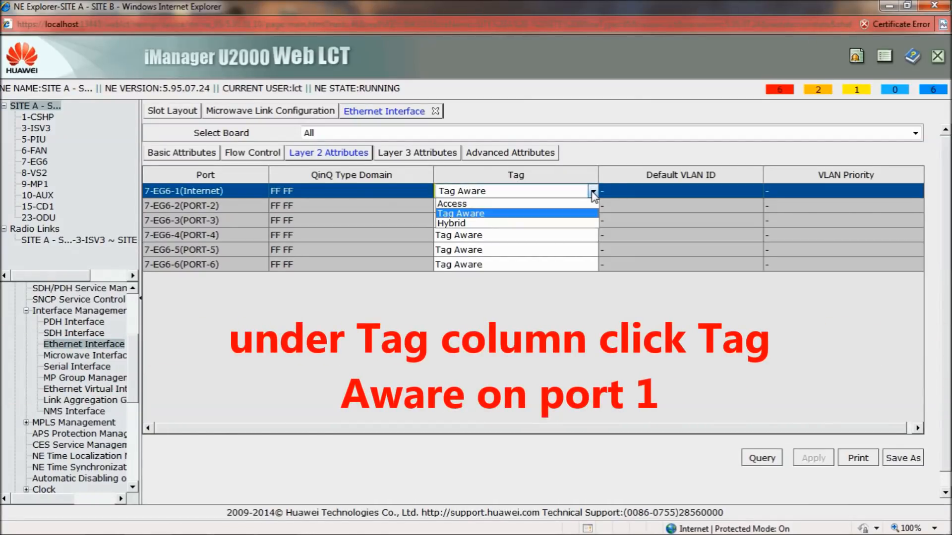
pyautogui.click(545, 204)
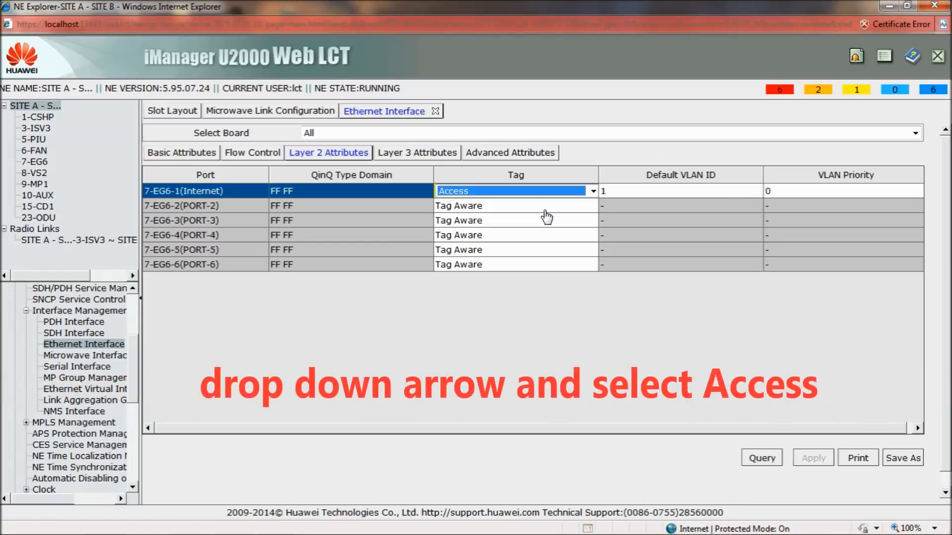
# Step: Set the default VLAN ID of port 7-EG6-1 to 100 and apply the Layer 2 changes
pyautogui.click(637, 192)
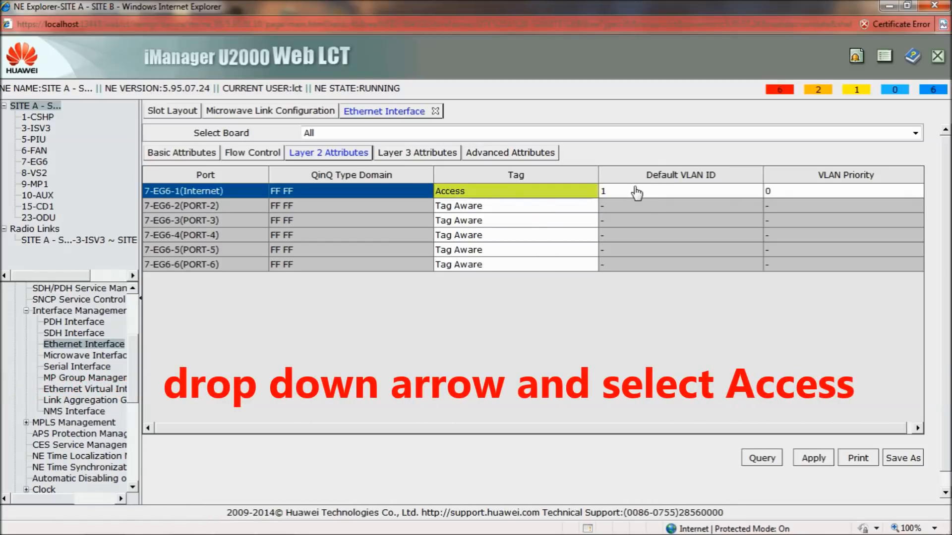
pyautogui.click(631, 191)
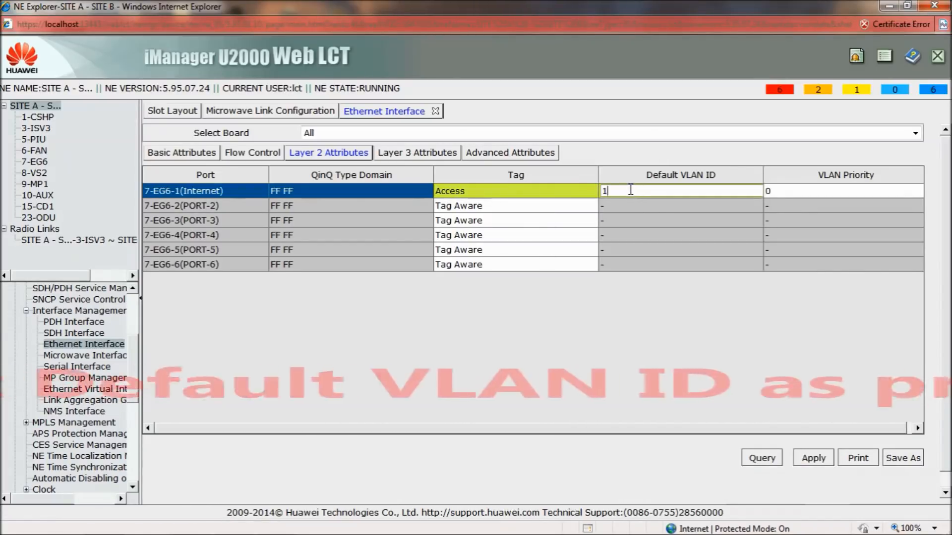
pyautogui.click(637, 316)
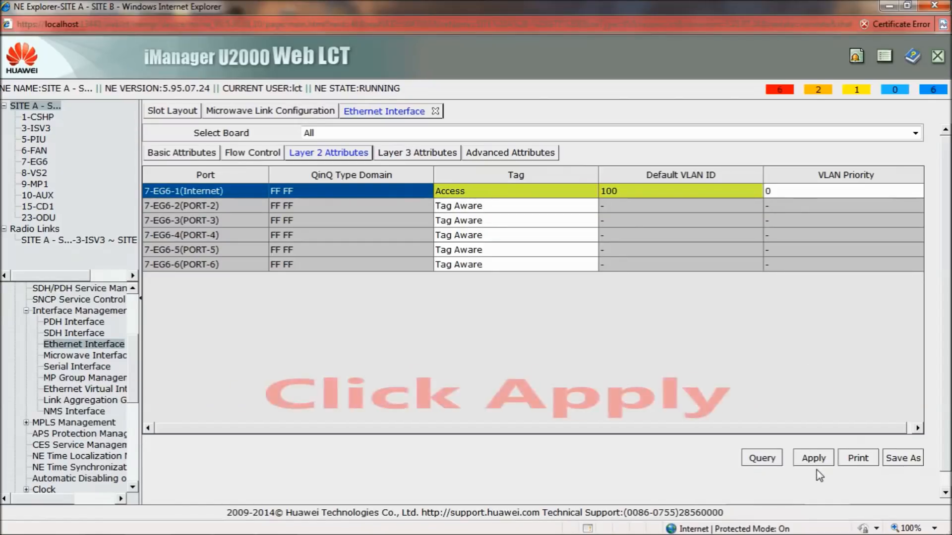
pyautogui.click(813, 458)
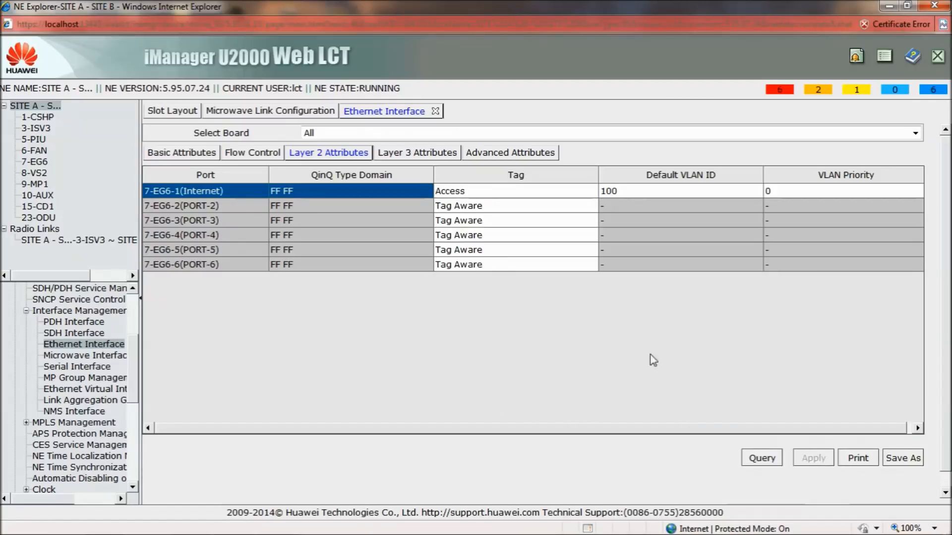
# Step: Check the Ethernet ports' Layer 3, advanced and basic attributes, dismissing the operation result
pyautogui.click(427, 154)
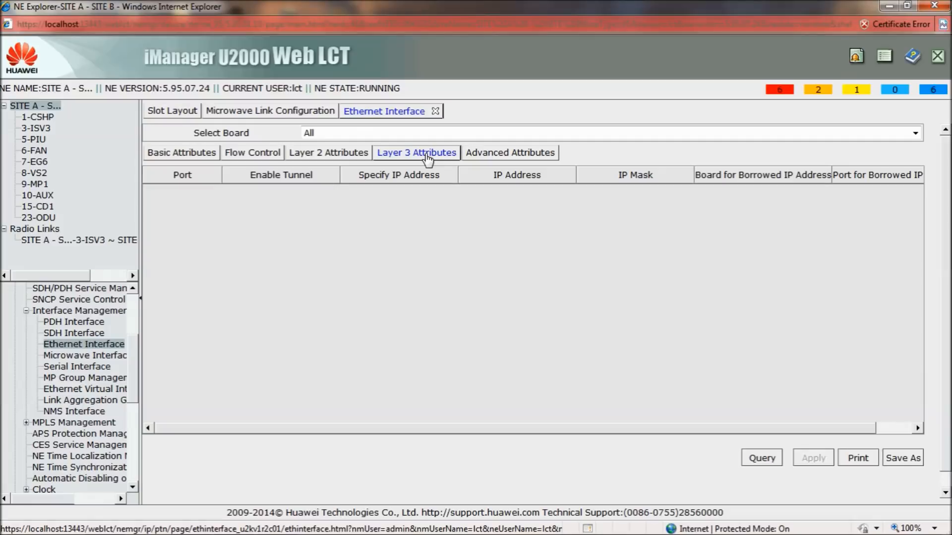
pyautogui.click(477, 157)
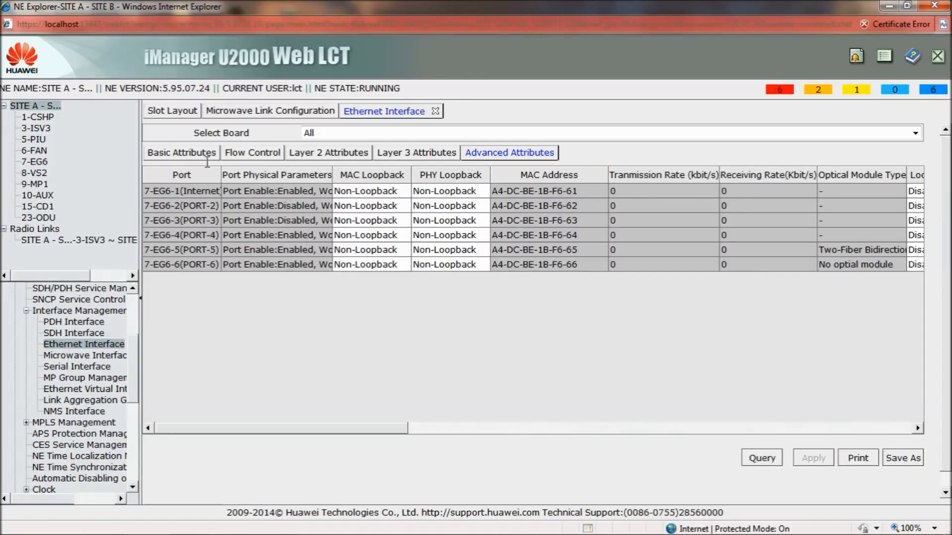
pyautogui.click(181, 155)
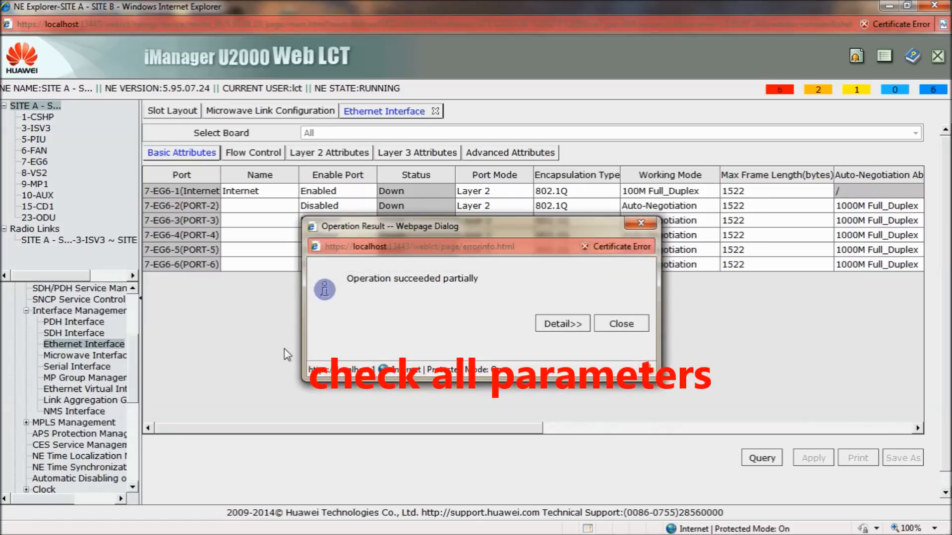
pyautogui.click(630, 329)
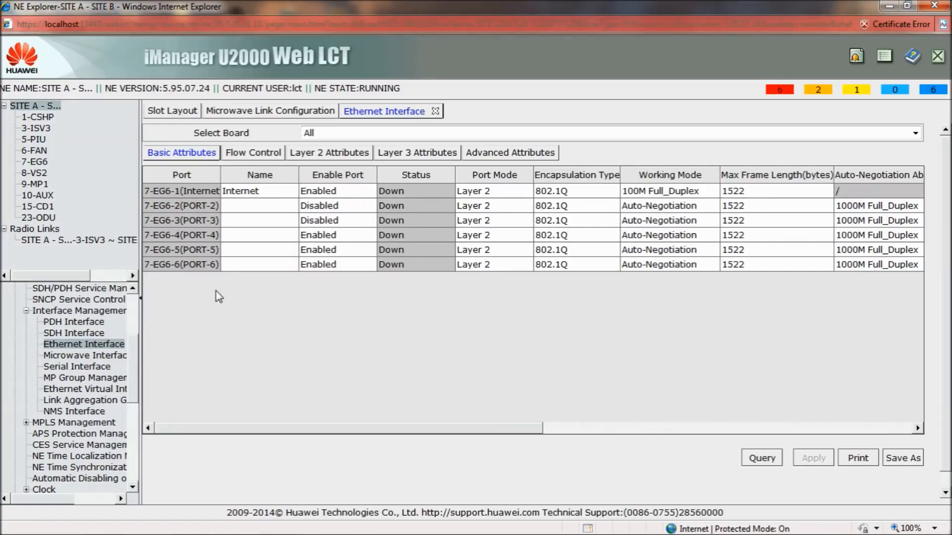
# Step: Open E-LAN Service under Ethernet Service Management and start a new service with the service name "Internet"
pyautogui.scroll(-3, 132, 379)
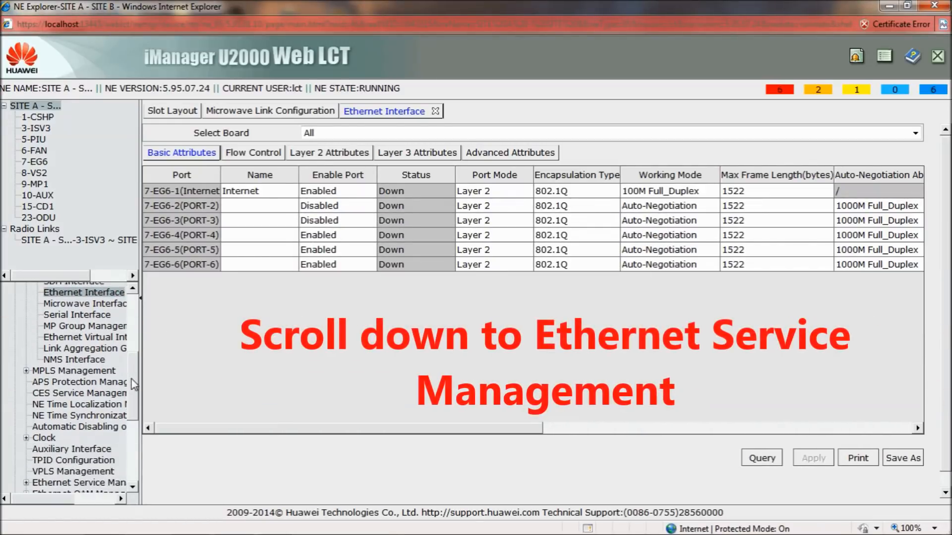
pyautogui.moveTo(129, 385); pyautogui.dragTo(124, 424)
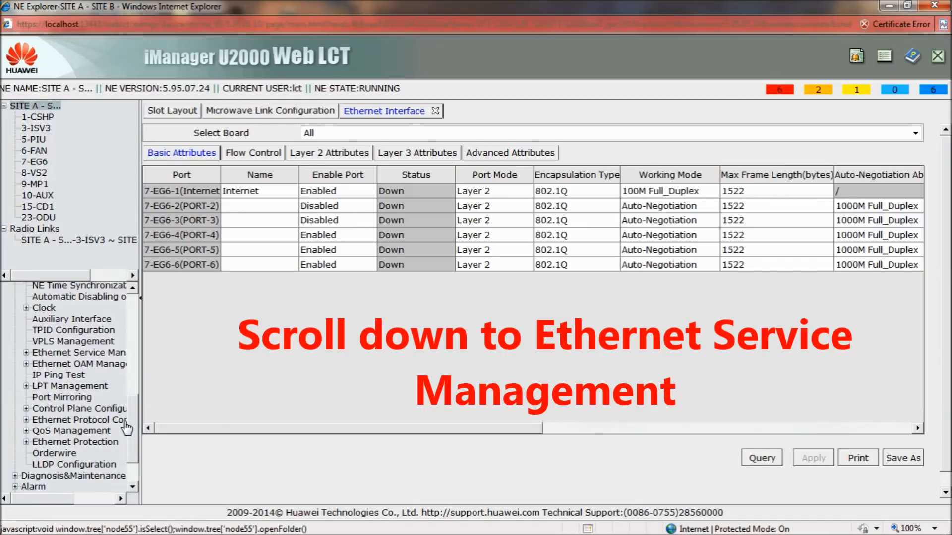
pyautogui.click(27, 353)
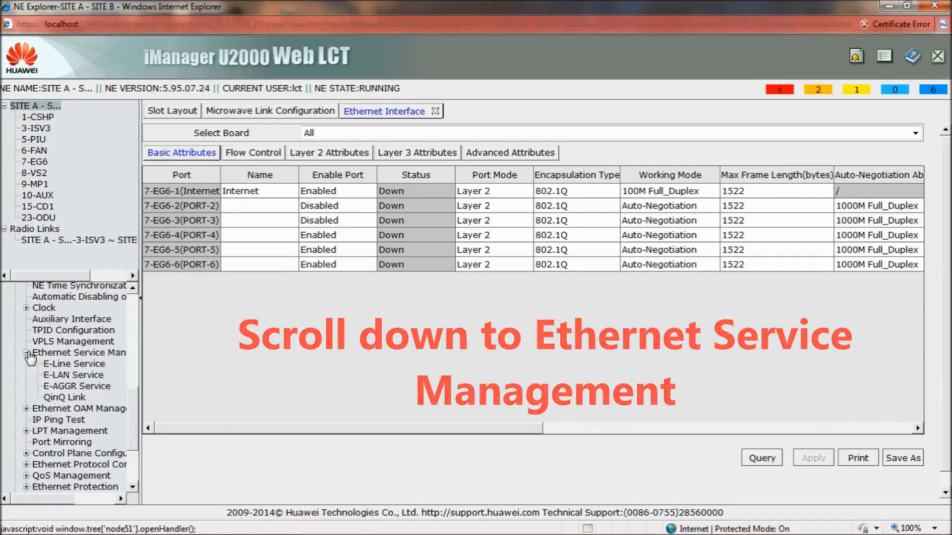
pyautogui.click(71, 375)
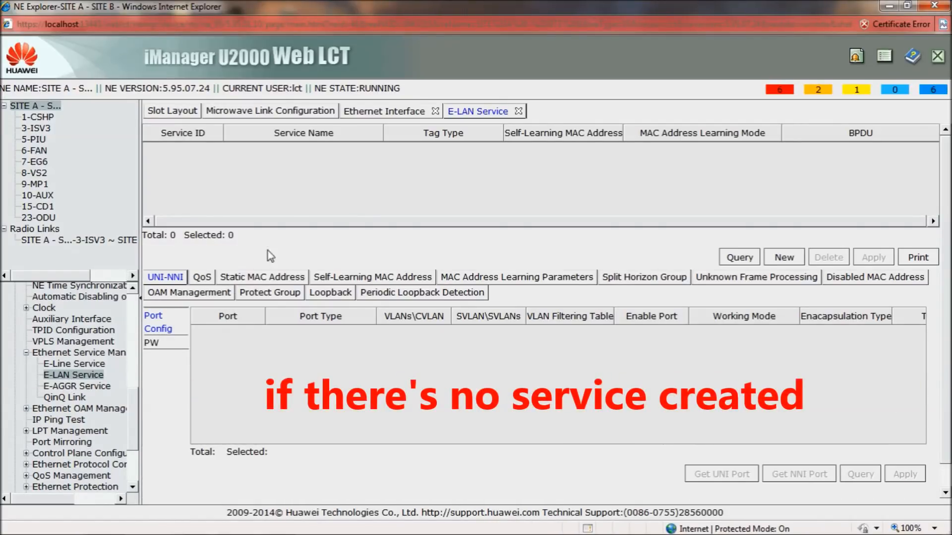
pyautogui.click(780, 259)
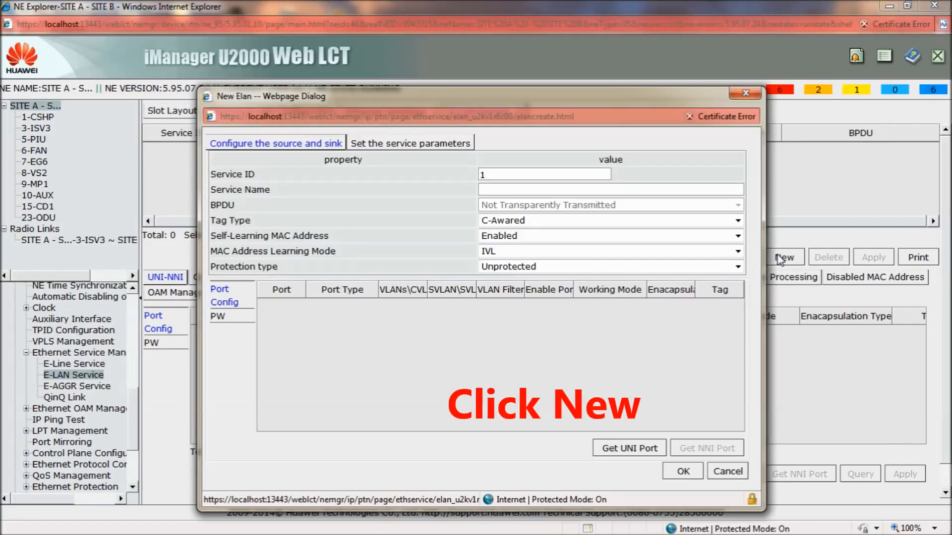
pyautogui.click(504, 190)
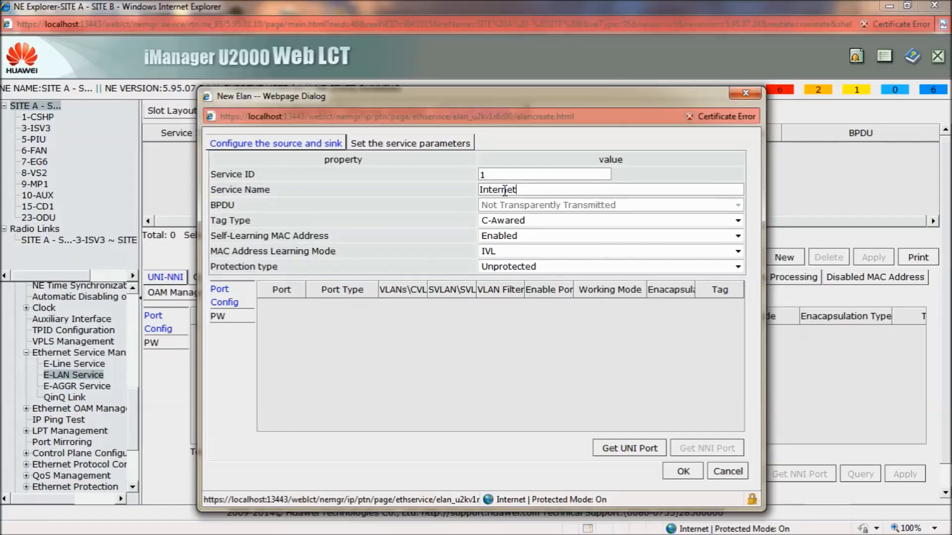
# Step: Select port 3-ISV3-1 and port 7-EG6-1 (Internet) as UNI ports for the Site A E-LAN service
pyautogui.click(629, 450)
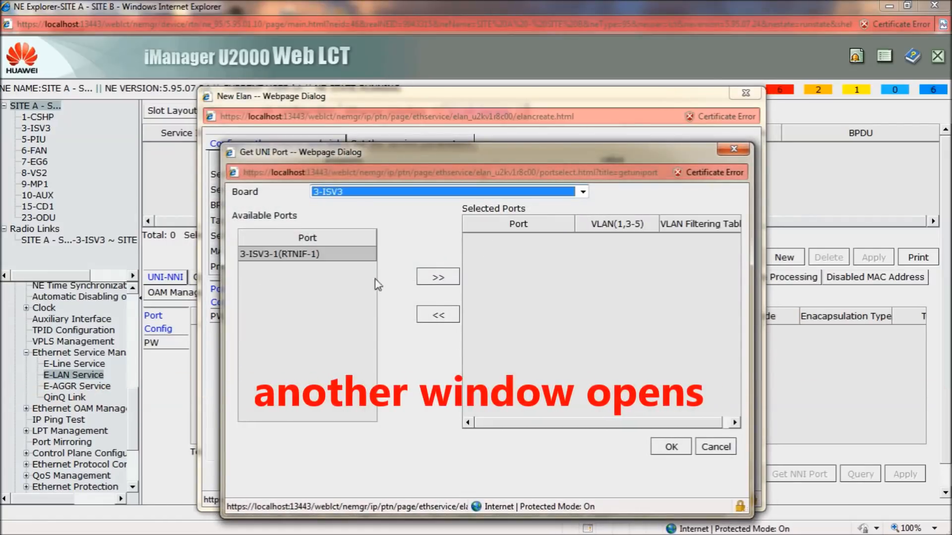
pyautogui.click(341, 257)
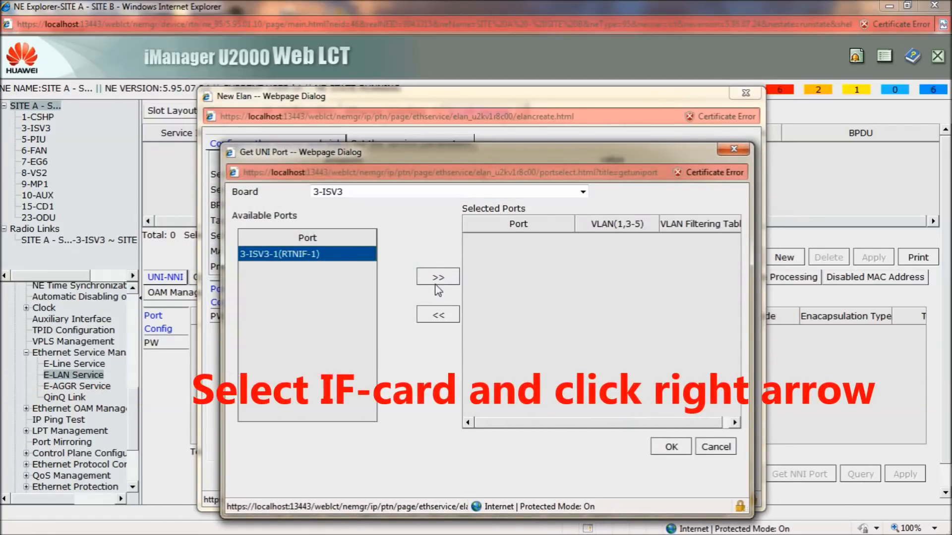
pyautogui.click(447, 279)
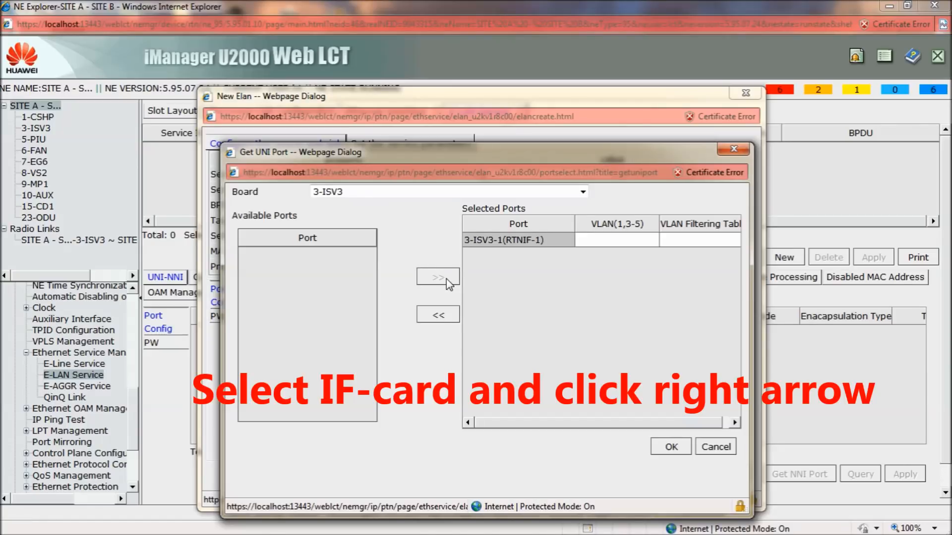
pyautogui.click(582, 192)
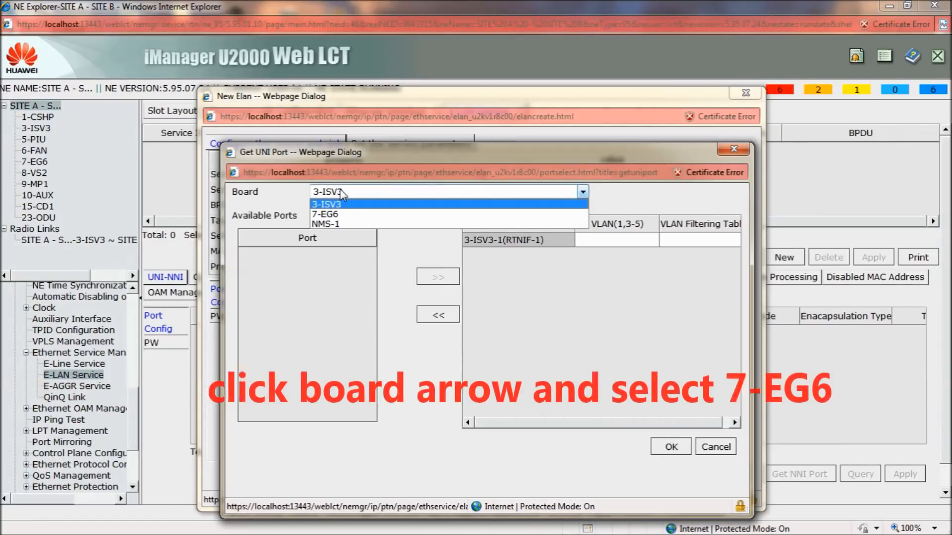
pyautogui.click(336, 215)
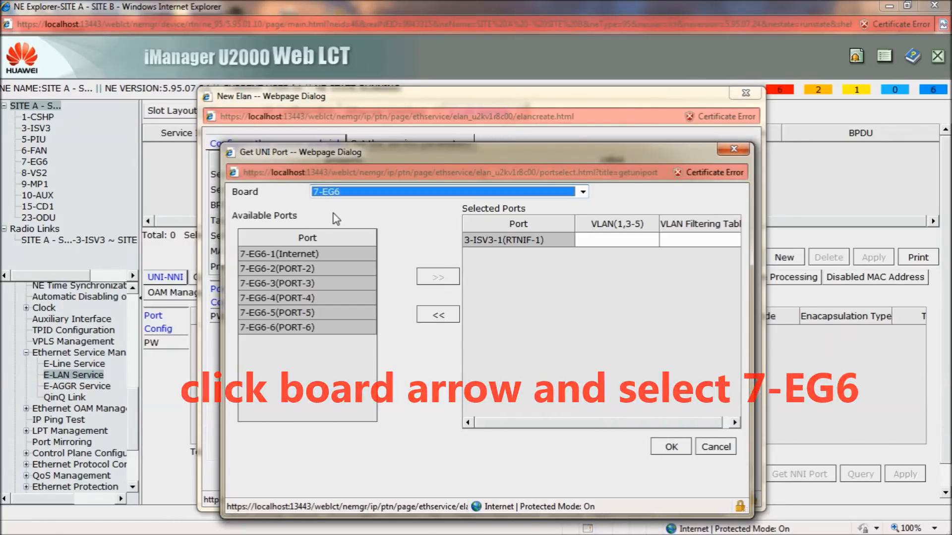
pyautogui.click(316, 254)
pyautogui.click(432, 279)
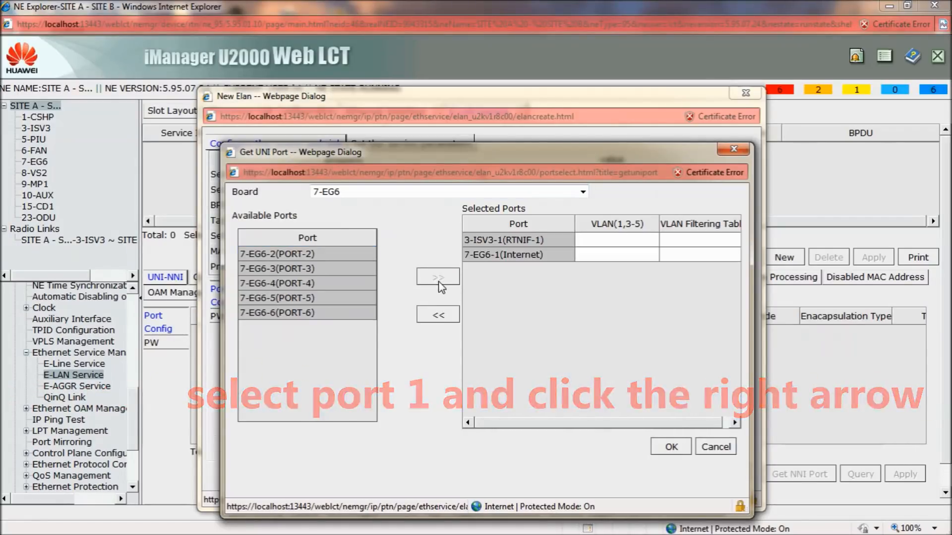
# Step: Assign VLAN 100 to both selected UNI ports, accept them and create the Internet E-LAN service
pyautogui.click(623, 240)
pyautogui.write('100')
pyautogui.press('Return')
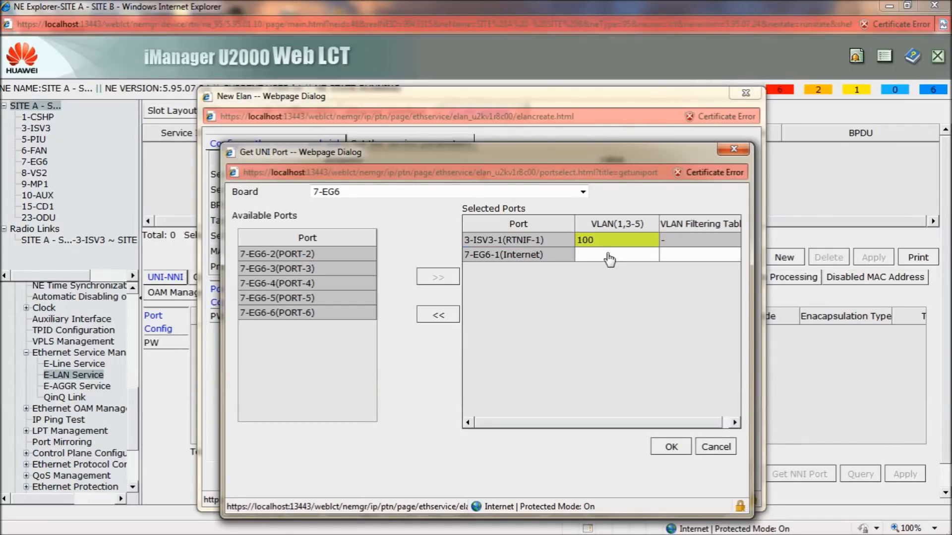
pyautogui.click(609, 258)
pyautogui.write('100')
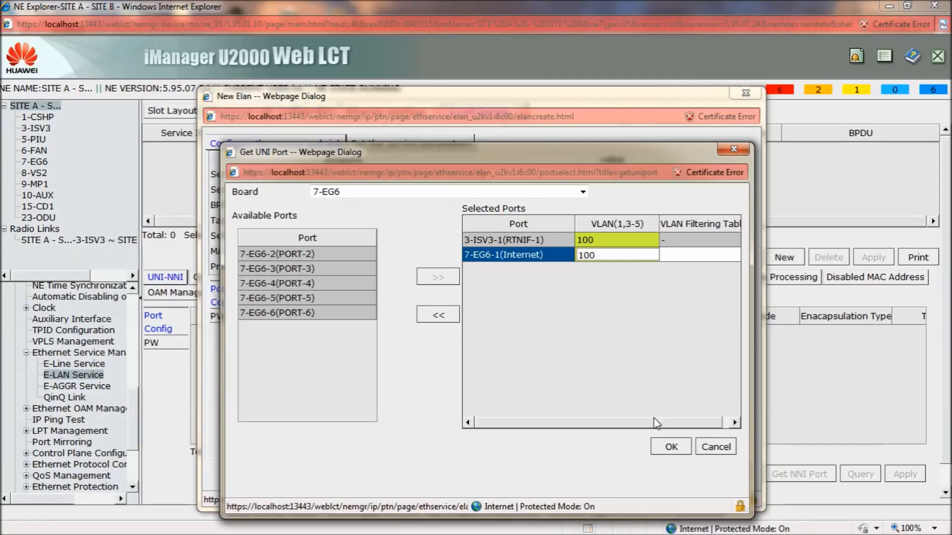
pyautogui.click(671, 447)
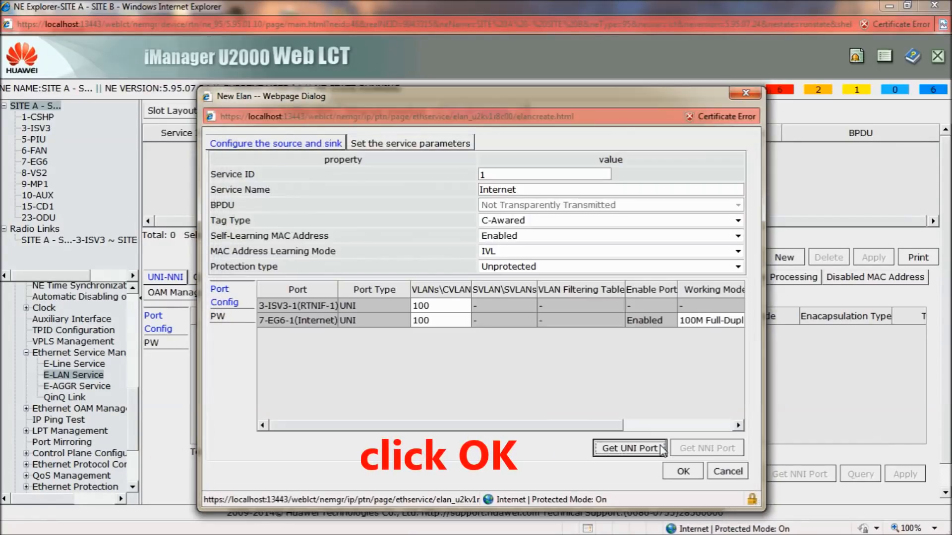
pyautogui.click(676, 475)
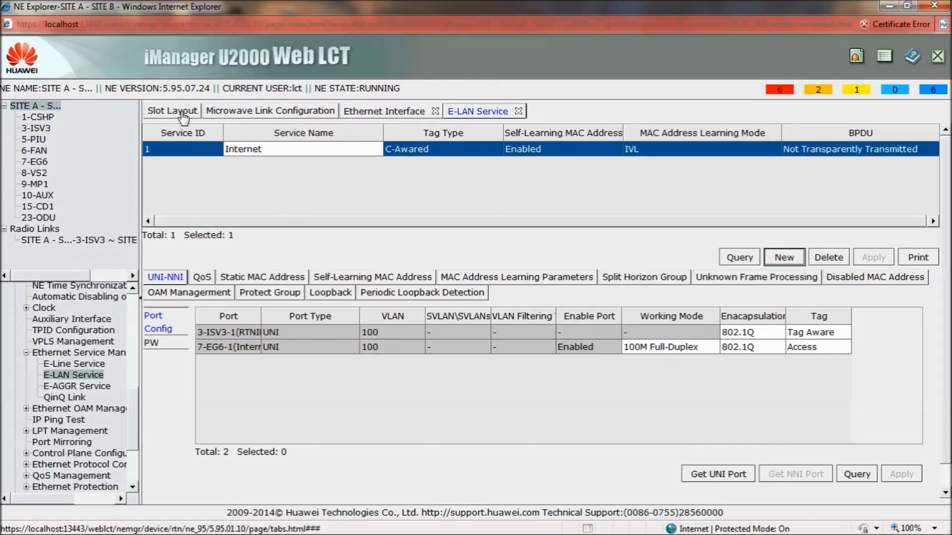
# Step: In the microwave link configuration, choose IF board 3-ISV3 and open the opposite NE Explorer for Site B in a maximized window
pyautogui.click(256, 112)
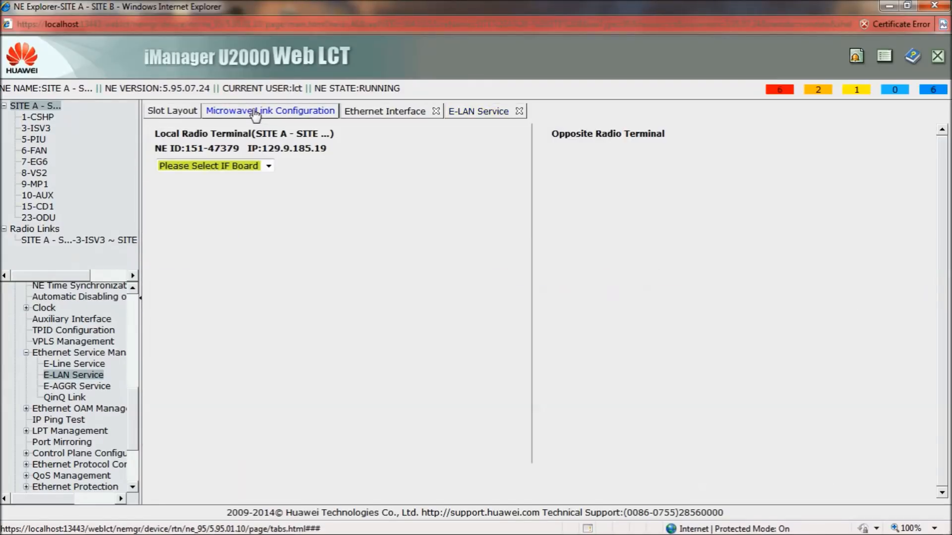
pyautogui.click(268, 167)
pyautogui.click(259, 188)
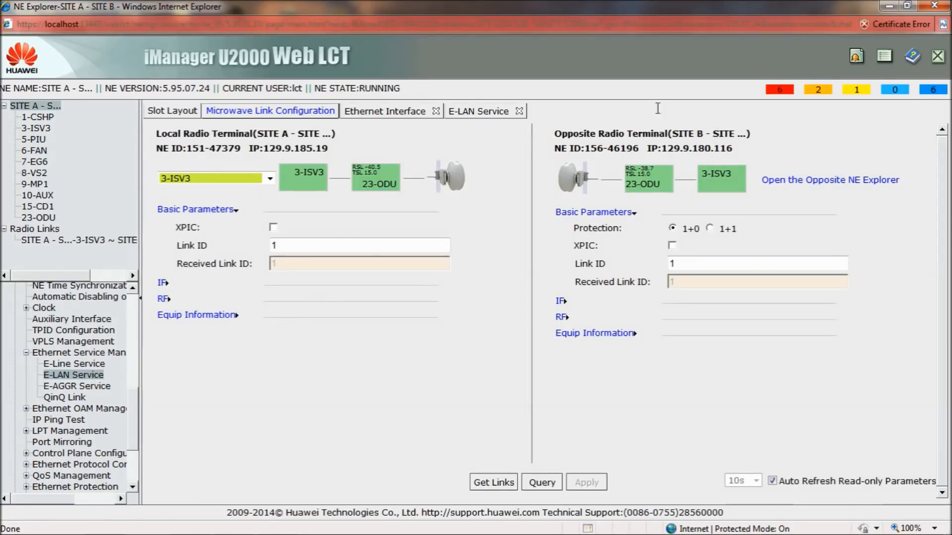
pyautogui.click(839, 181)
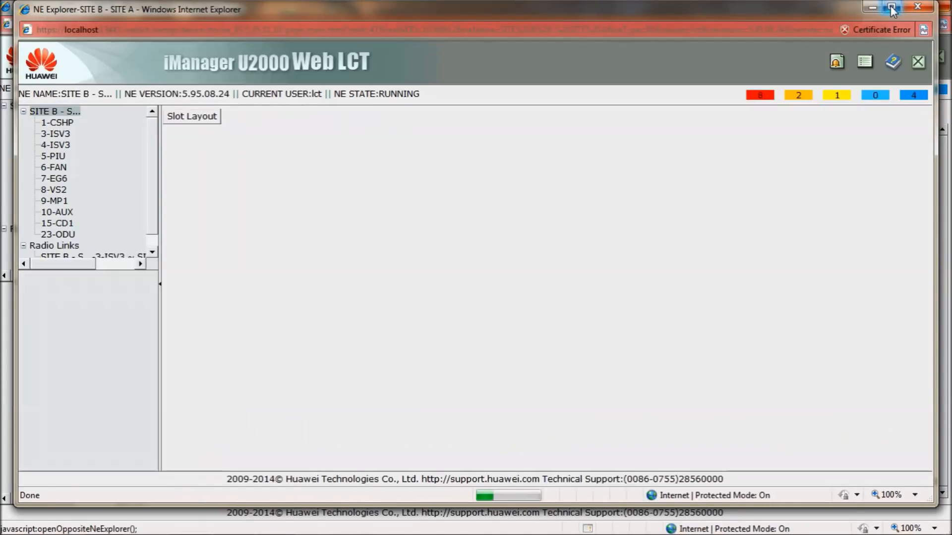
pyautogui.click(891, 7)
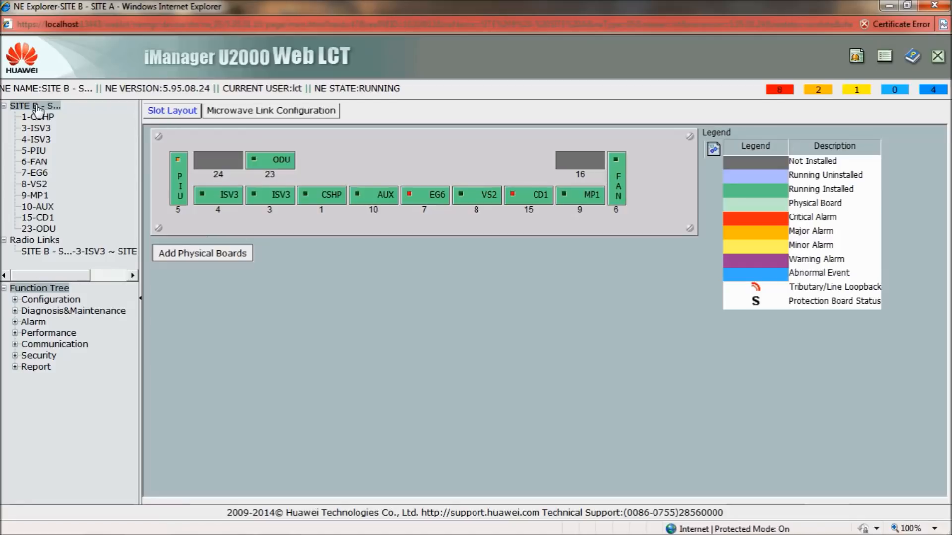
# Step: Open the Ethernet Interface settings under Interface Management in the Site B configuration
pyautogui.click(16, 301)
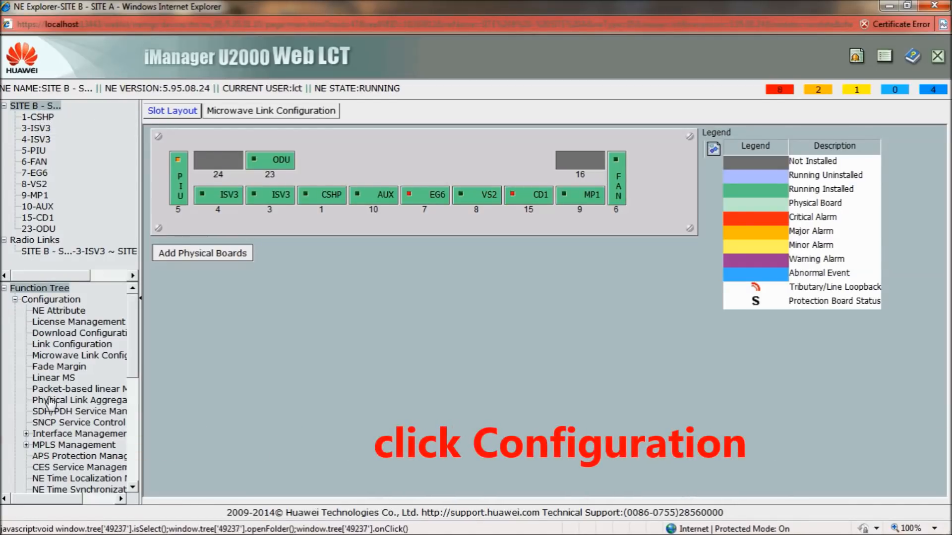
pyautogui.click(44, 435)
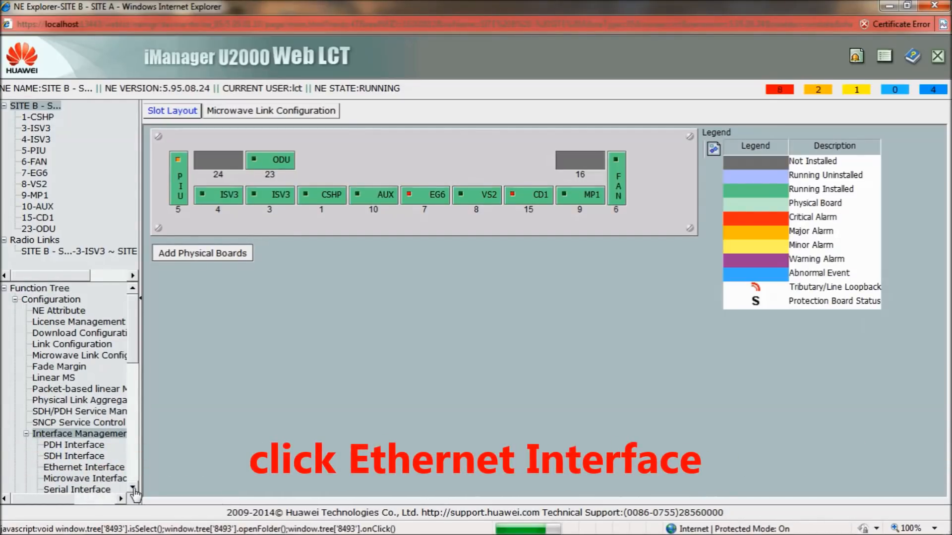
pyautogui.scroll(-5, 134, 492)
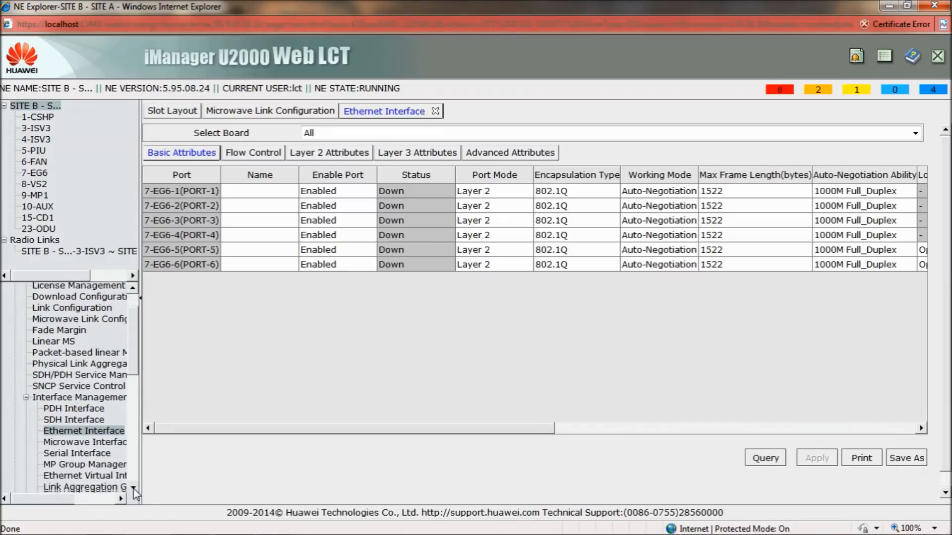
pyautogui.scroll(-1, 134, 492)
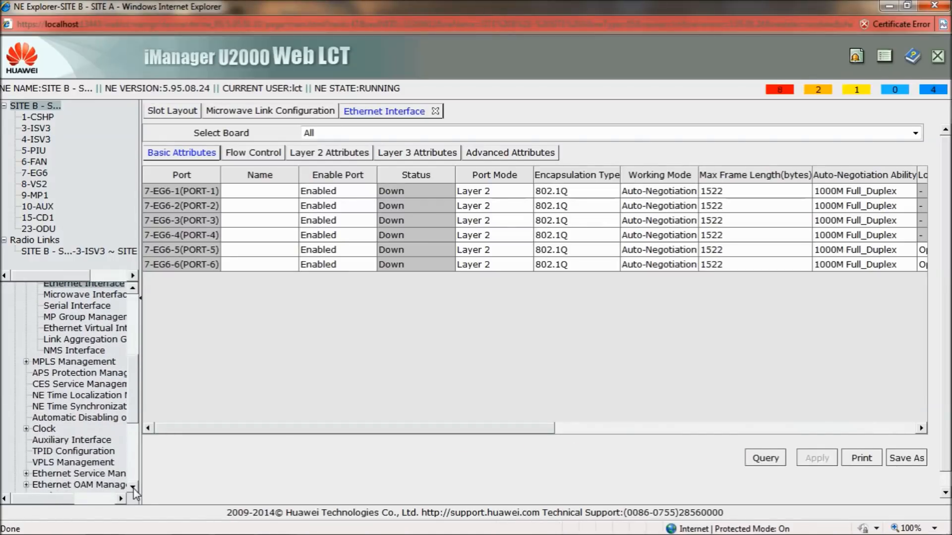
pyautogui.scroll(1, 131, 287)
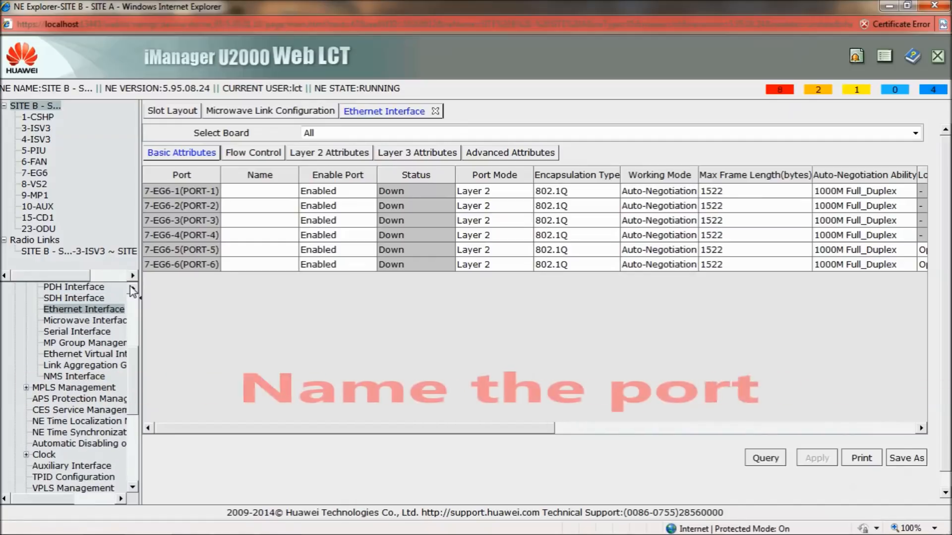
# Step: Name Site B's port 7-EG6-1 "Internet", apply the change and check the ports' Layer 2 attributes
pyautogui.click(242, 194)
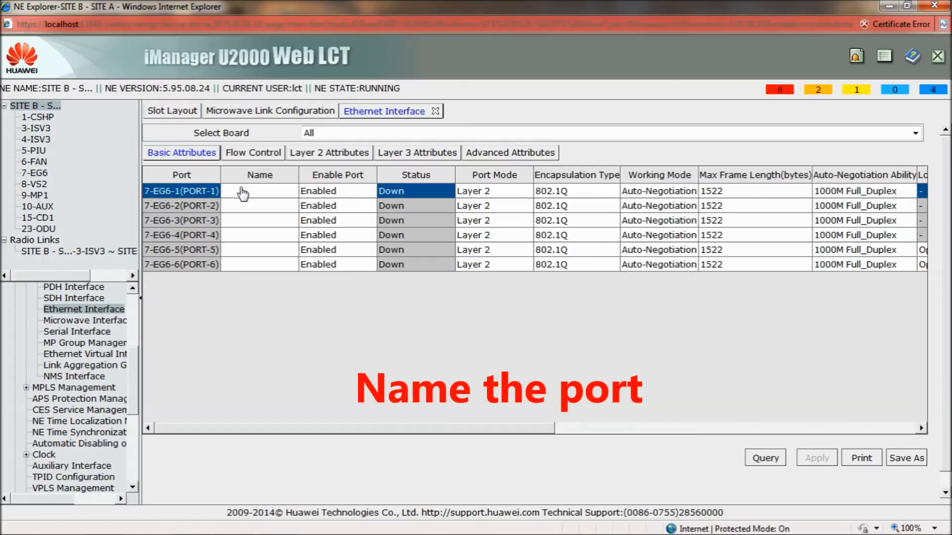
pyautogui.doubleClick(248, 196)
pyautogui.write('Internet')
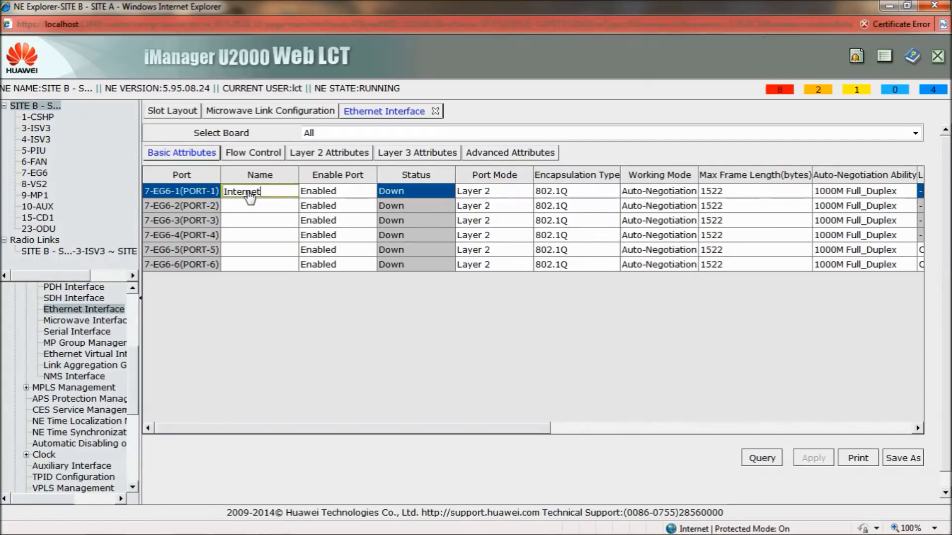
pyautogui.press('Return')
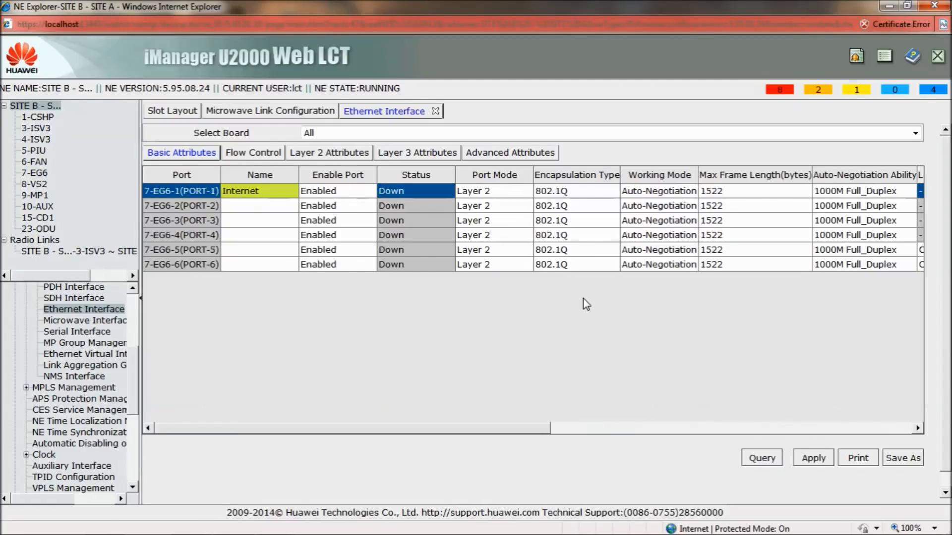
pyautogui.click(813, 457)
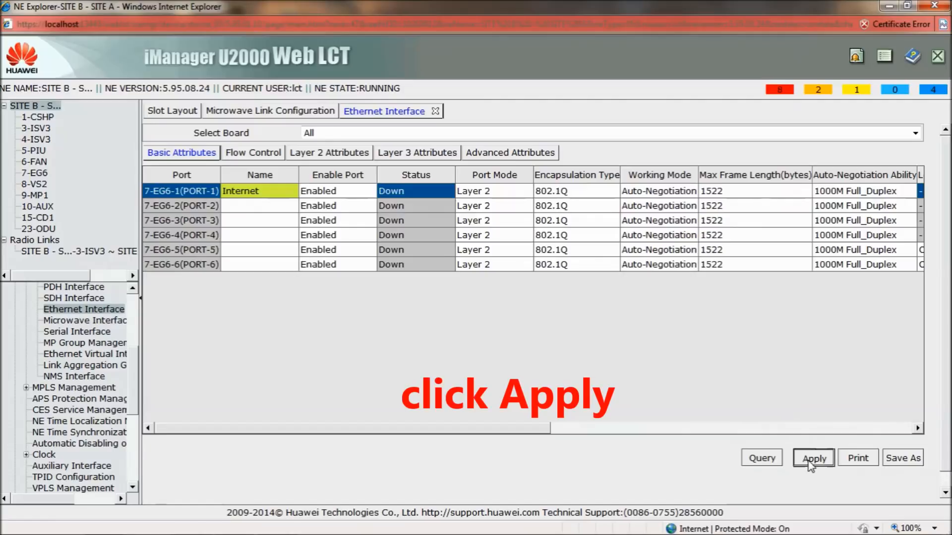
pyautogui.click(312, 153)
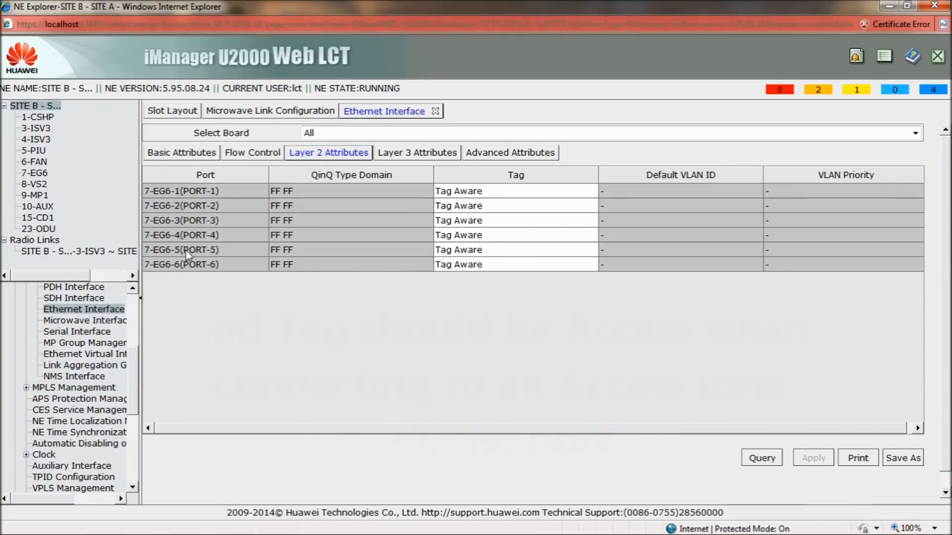
pyautogui.click(318, 154)
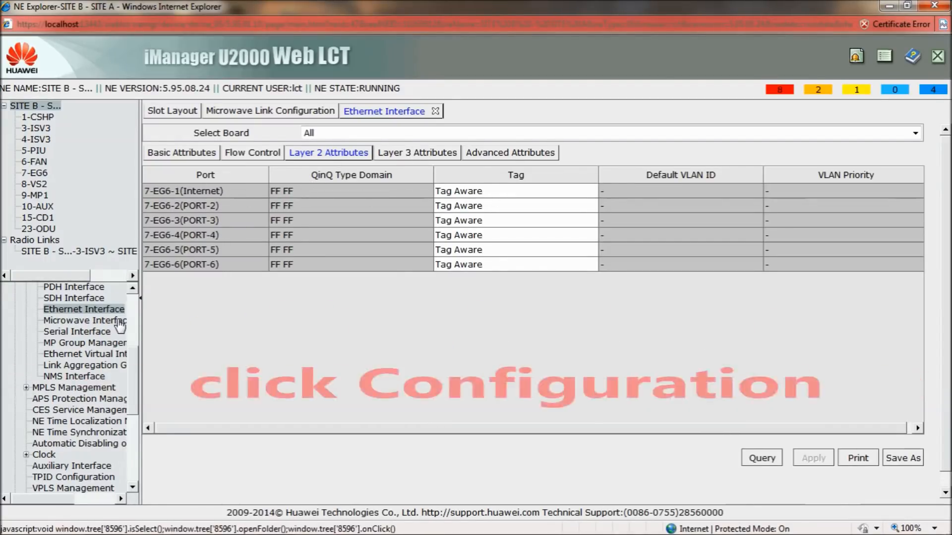
# Step: Open E-LAN Service under Ethernet Service Management on Site B and start a new service named "Internet"
pyautogui.moveTo(137, 375); pyautogui.dragTo(132, 410)
pyautogui.click(60, 395)
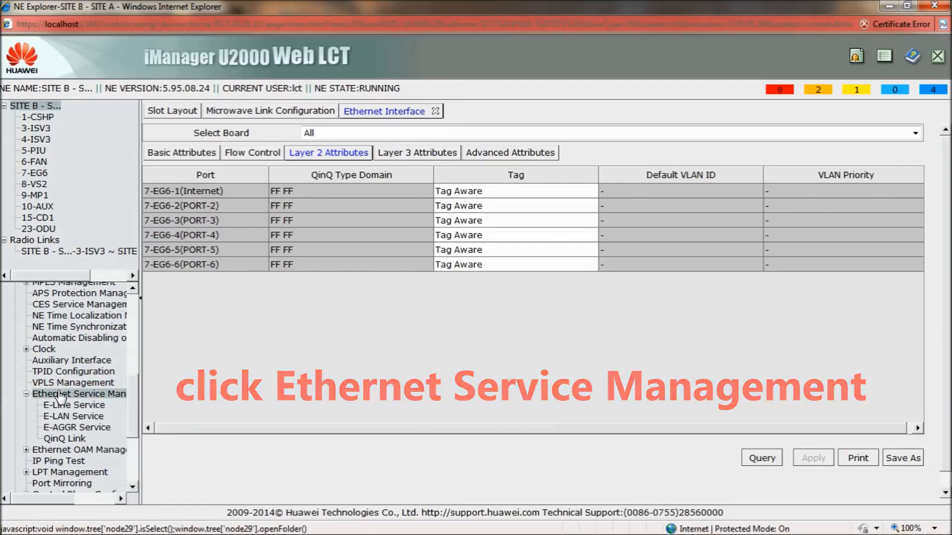
pyautogui.click(65, 418)
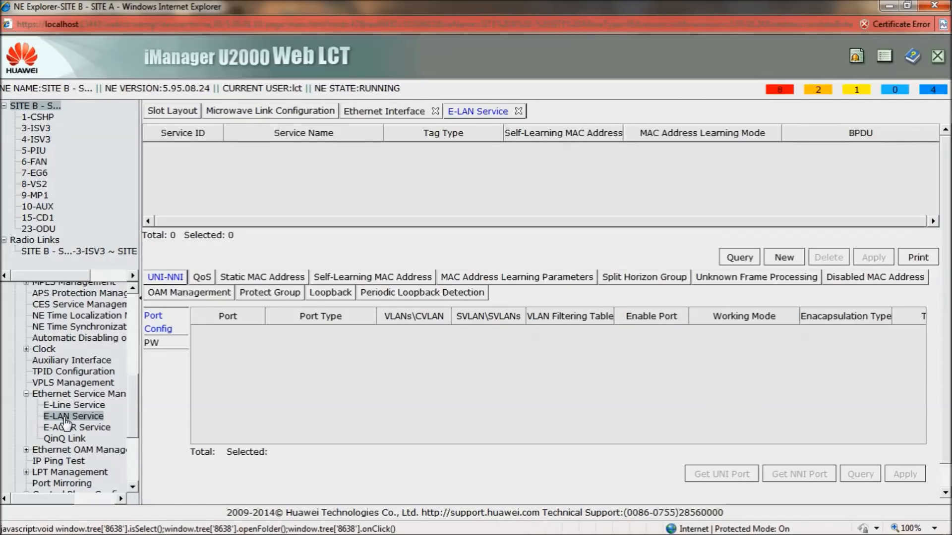
pyautogui.click(783, 258)
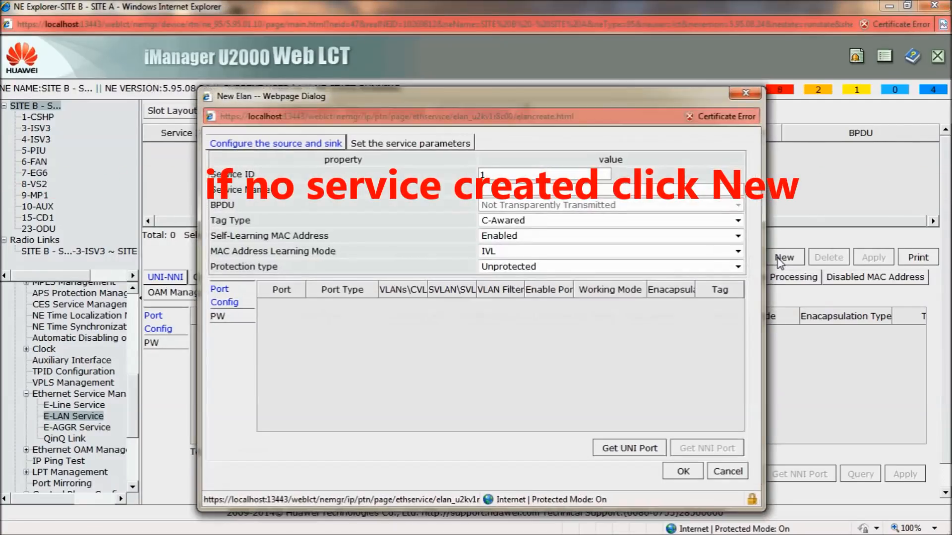
pyautogui.click(510, 185)
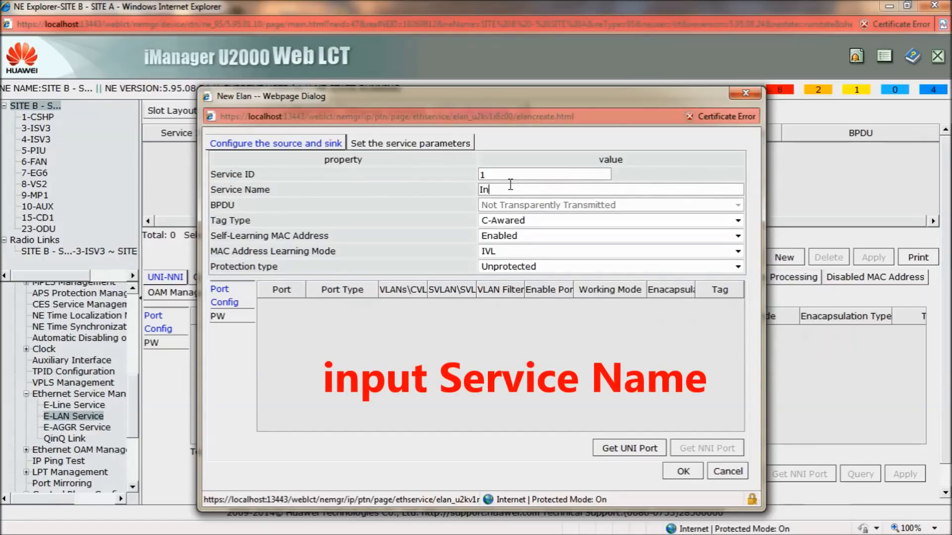
pyautogui.write('Internet')
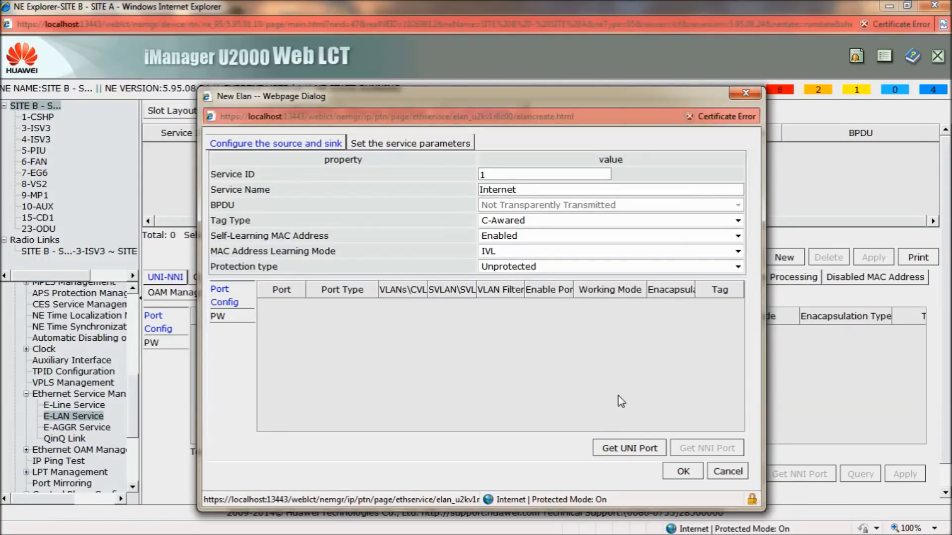
# Step: Select port 3-ISV3-1 and port 7-EG6-1 (Internet) as UNI ports for the Site B E-LAN service
pyautogui.click(619, 448)
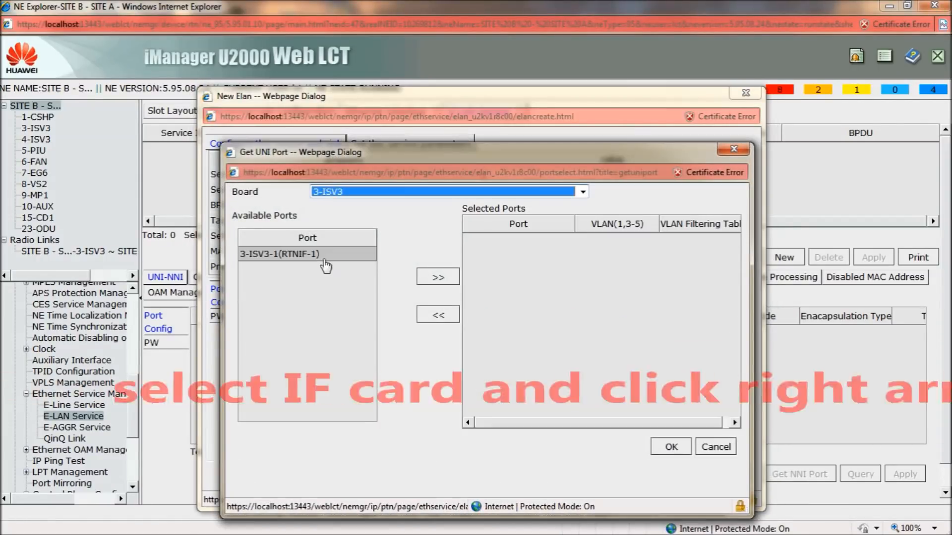
pyautogui.click(325, 261)
pyautogui.click(435, 281)
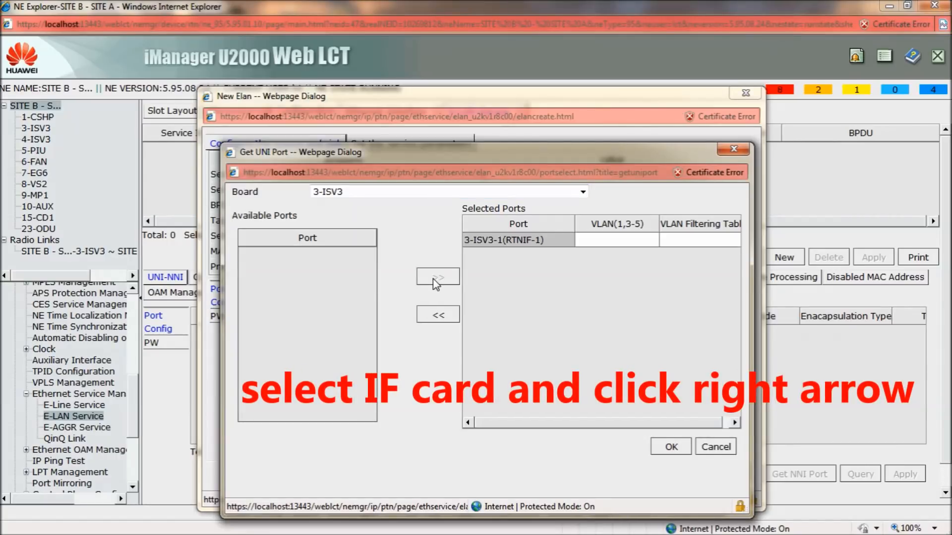
pyautogui.click(349, 192)
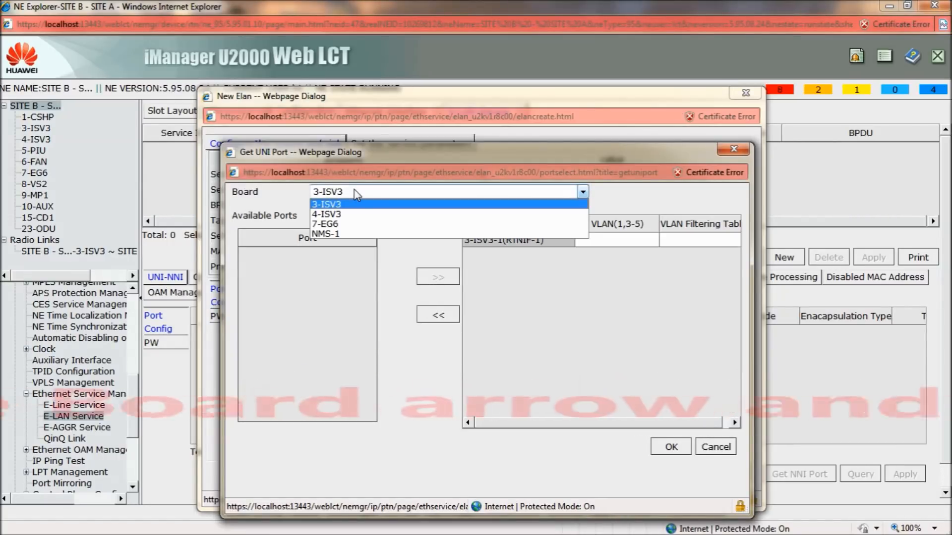
pyautogui.click(346, 226)
pyautogui.click(303, 254)
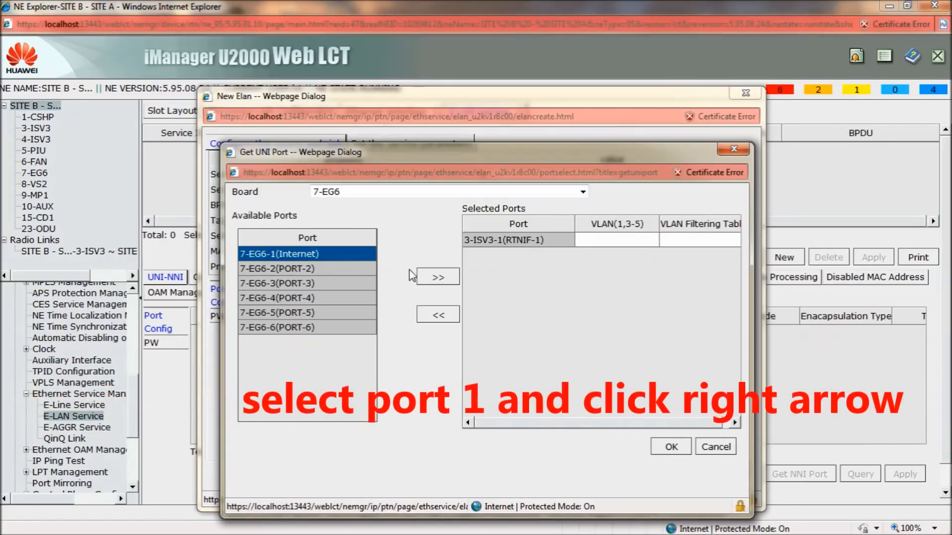
pyautogui.click(432, 281)
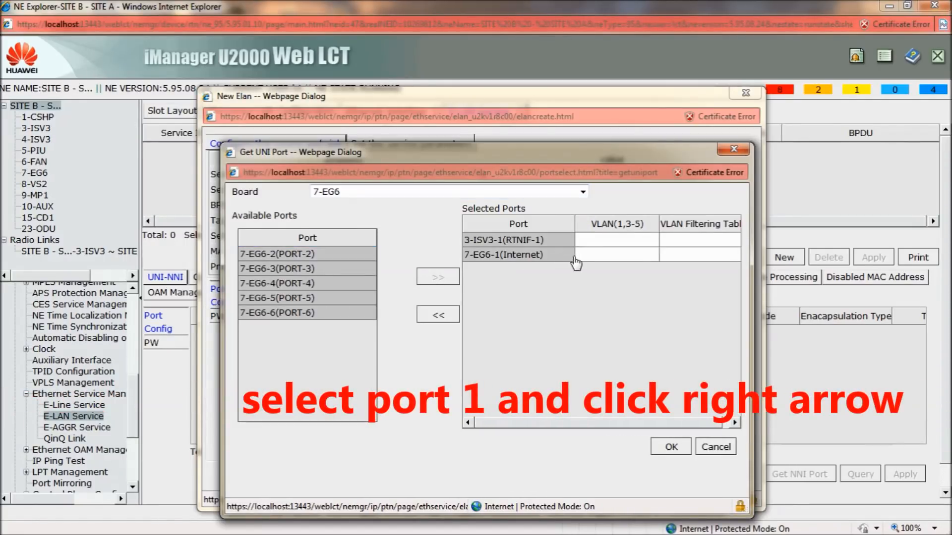
# Step: Assign VLAN 100 to UNI ports 3-ISV3-1 and 7-EG6-1 and create the Internet E-LAN service on Site B
pyautogui.click(594, 243)
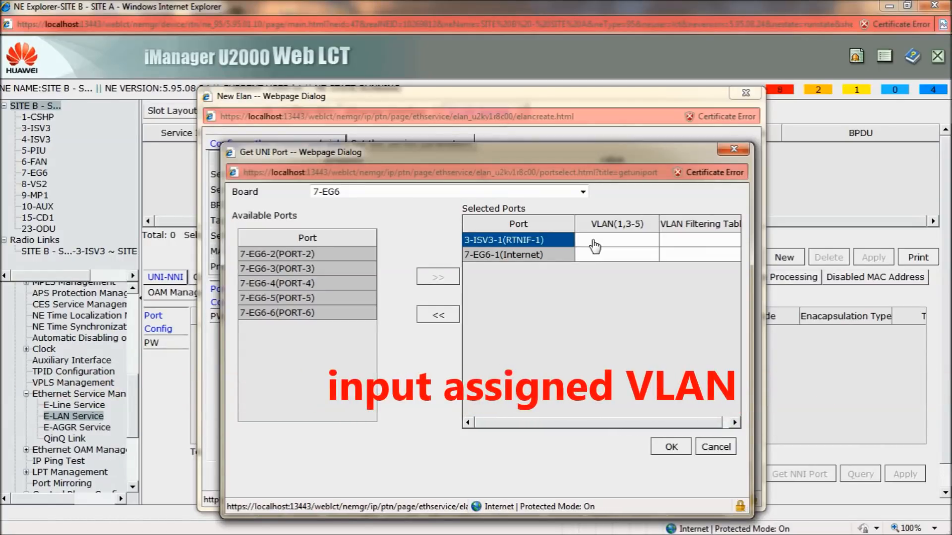
pyautogui.click(603, 243)
pyautogui.write('100')
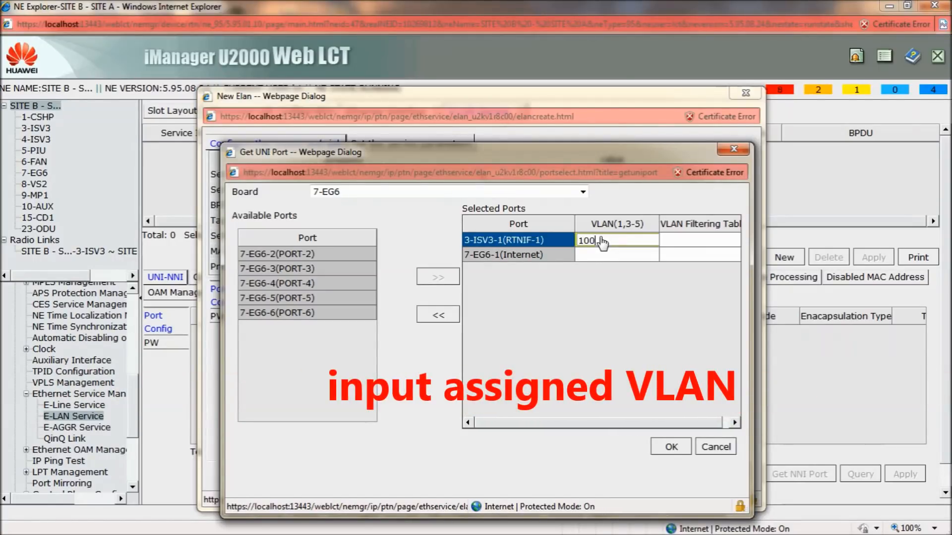
pyautogui.click(598, 255)
pyautogui.write('100')
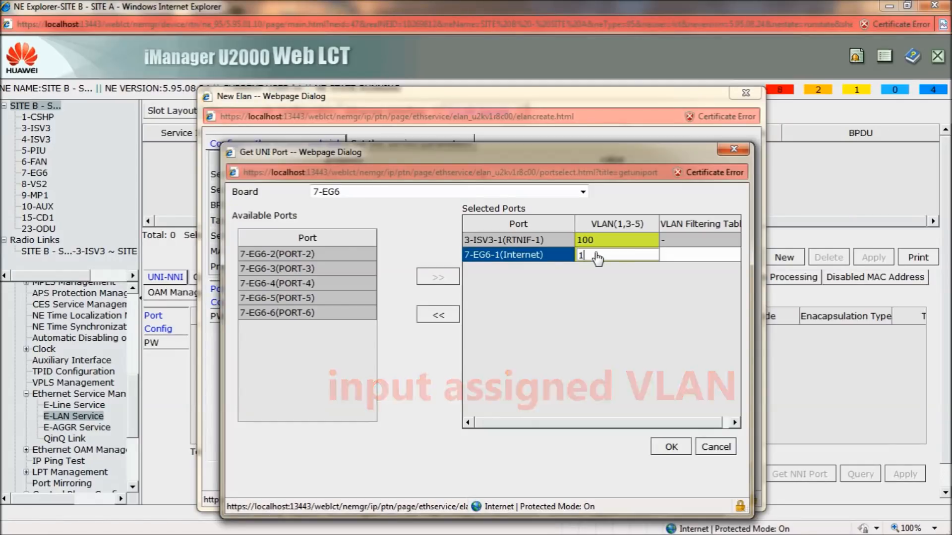
pyautogui.click(666, 447)
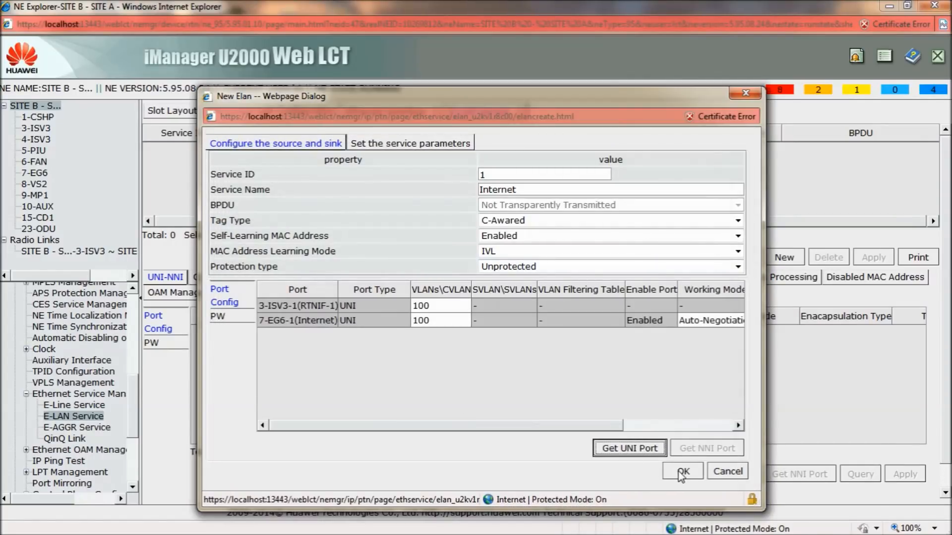
pyautogui.click(682, 473)
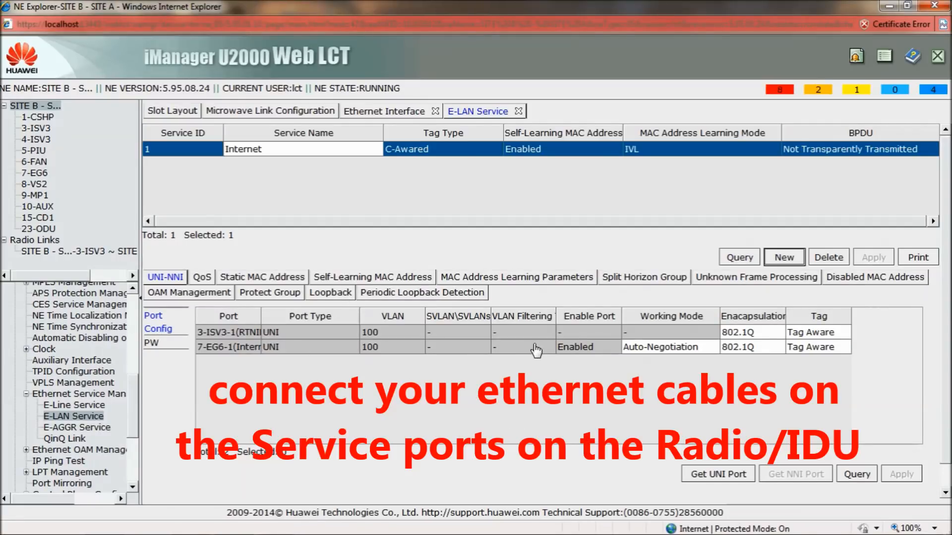
# Step: View Site B's slot layout and Microwave Link Configuration, and close the Site B NE Explorer window
pyautogui.moveTo(133, 422); pyautogui.dragTo(129, 343)
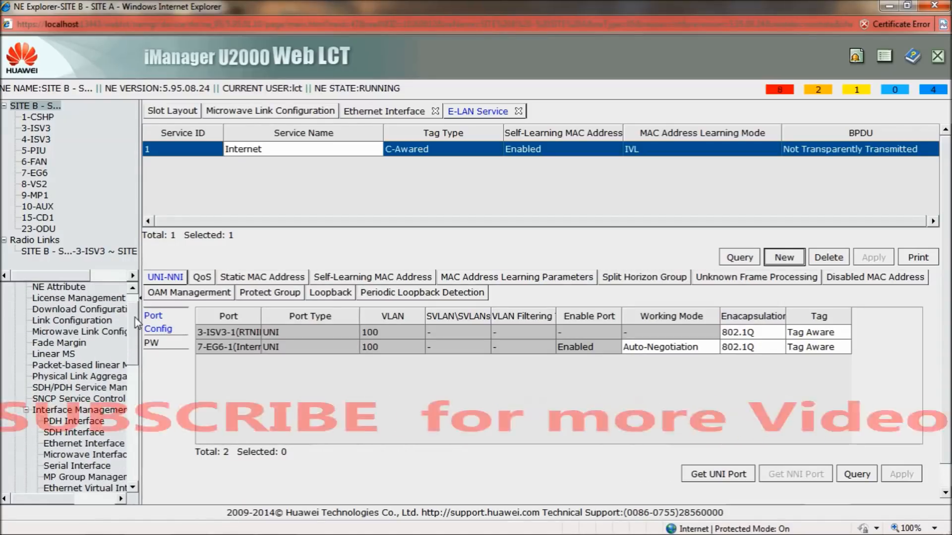
pyautogui.click(189, 117)
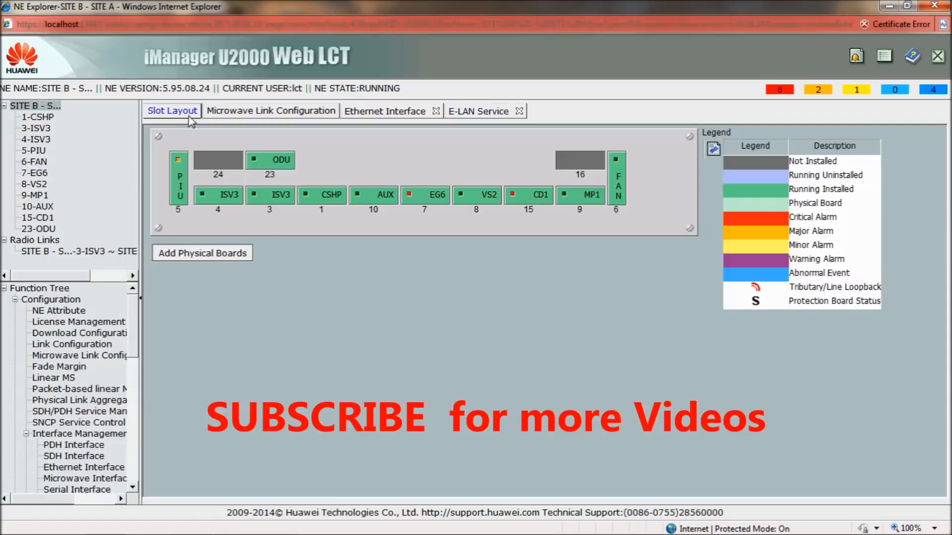
pyautogui.click(259, 118)
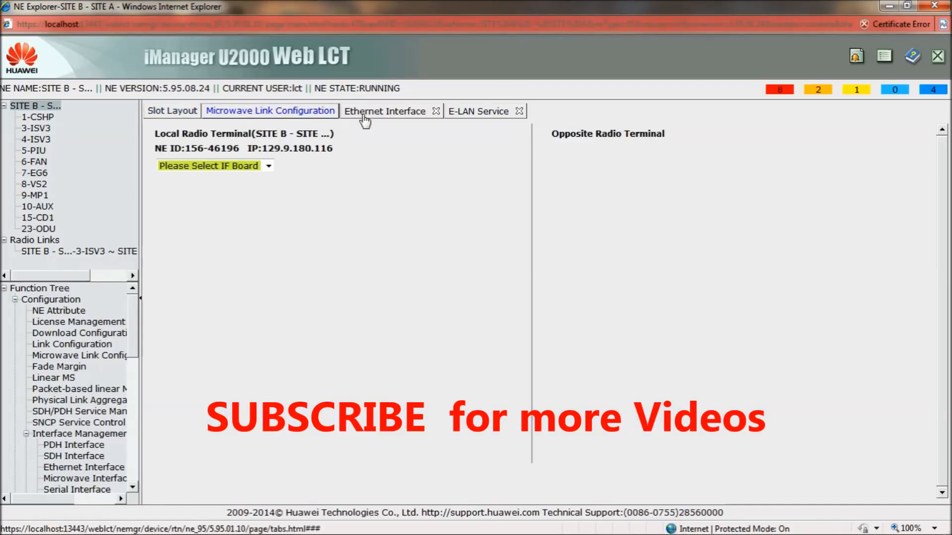
pyautogui.click(934, 7)
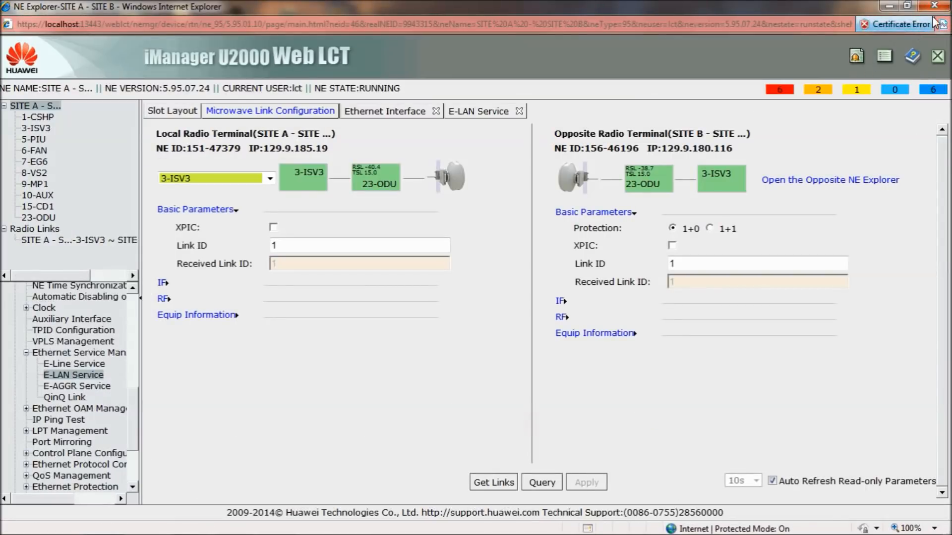